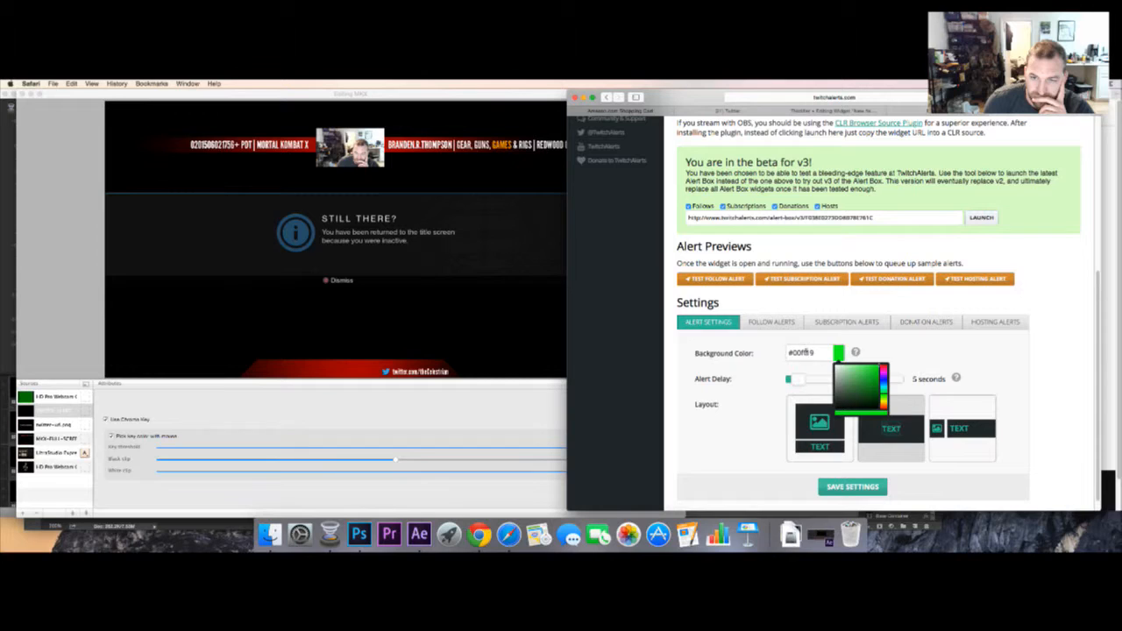
- Set the alert box background color to #00FF00 and save the alert settings
text(00FF00)
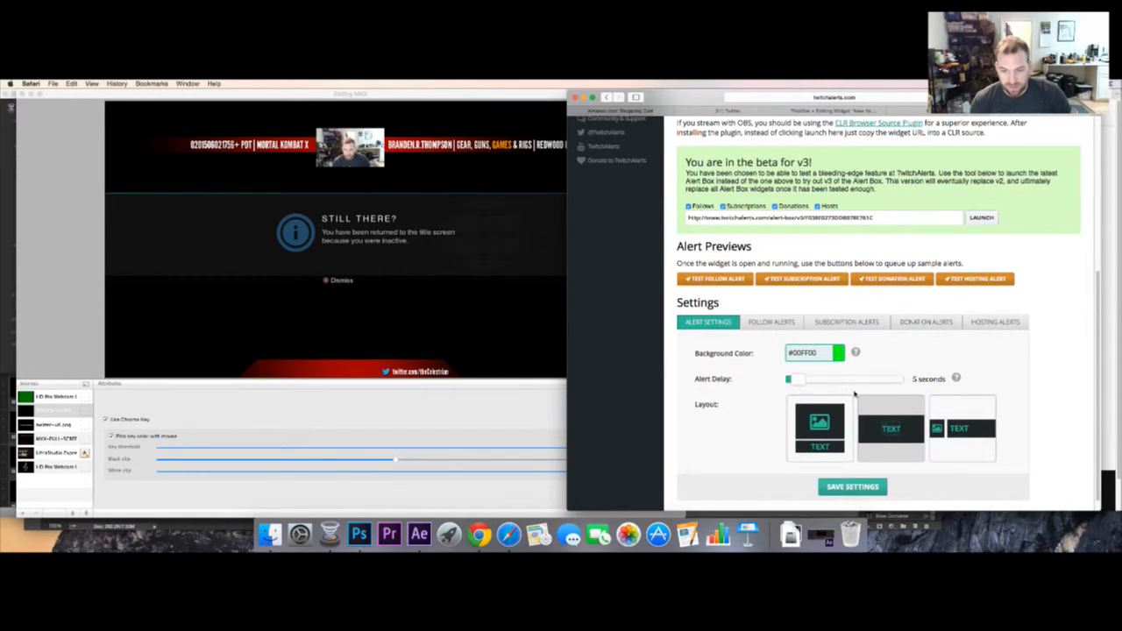
click(897, 360)
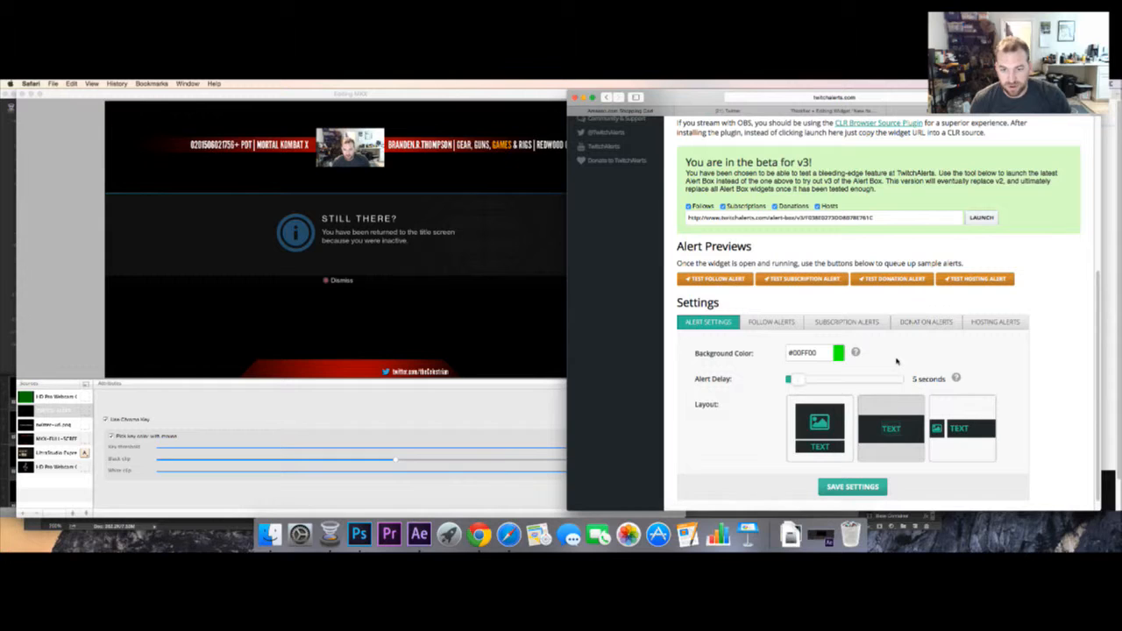
click(847, 491)
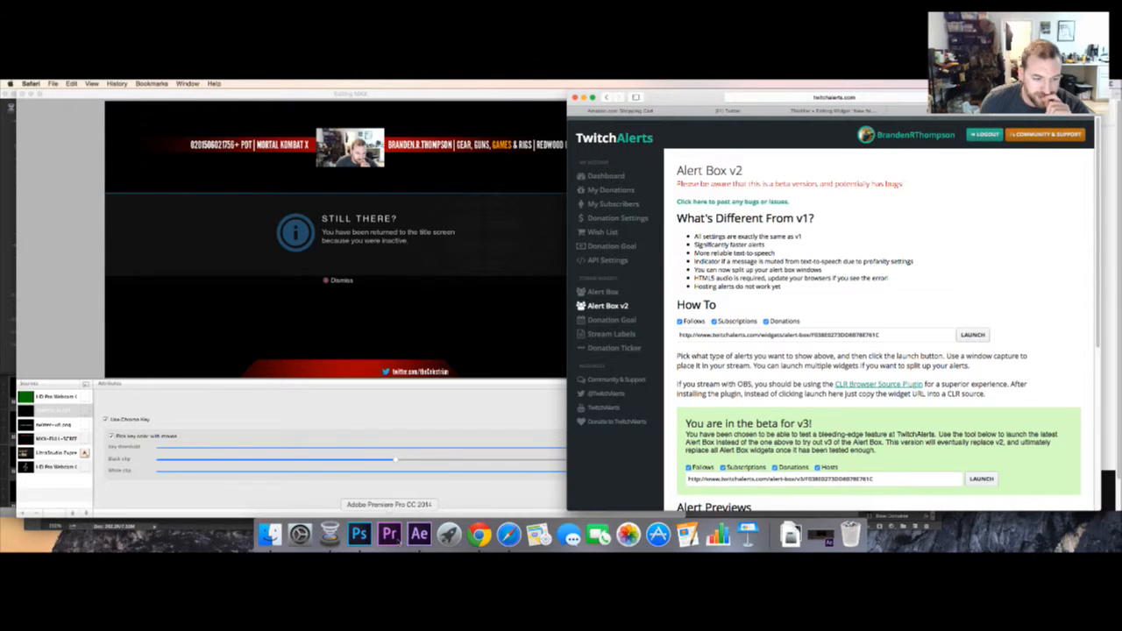
- Switch to Photoshop, open the layer style settings of the Base Container layer in the donations group, and dismiss them
click(358, 536)
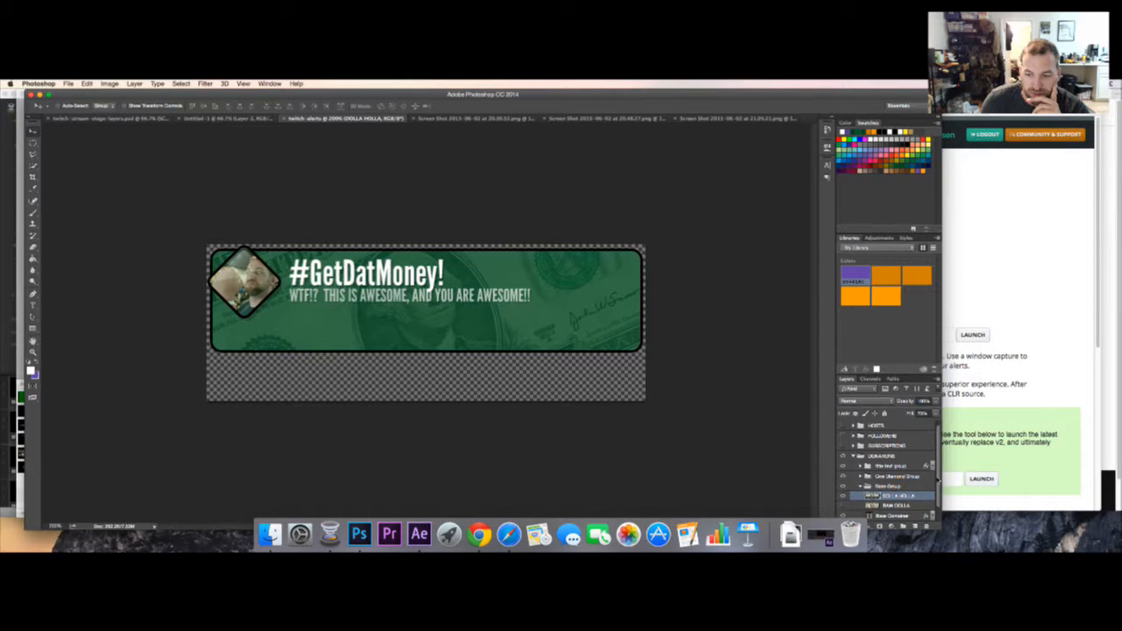
scroll(938, 480, down, 2)
click(907, 497)
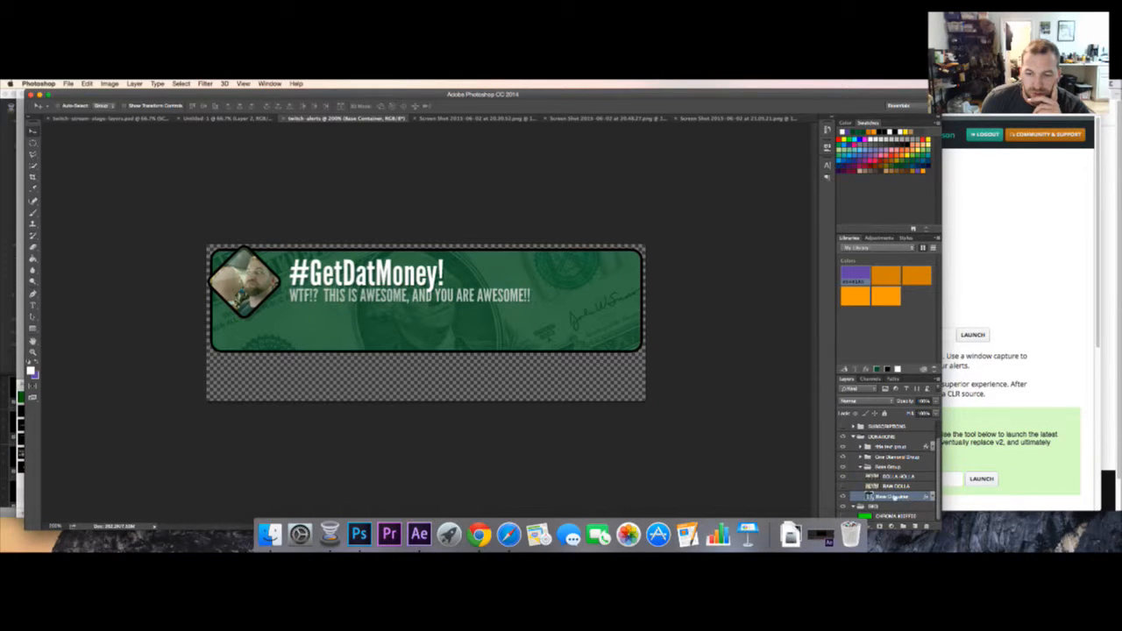
double_click(879, 497)
double_click(918, 498)
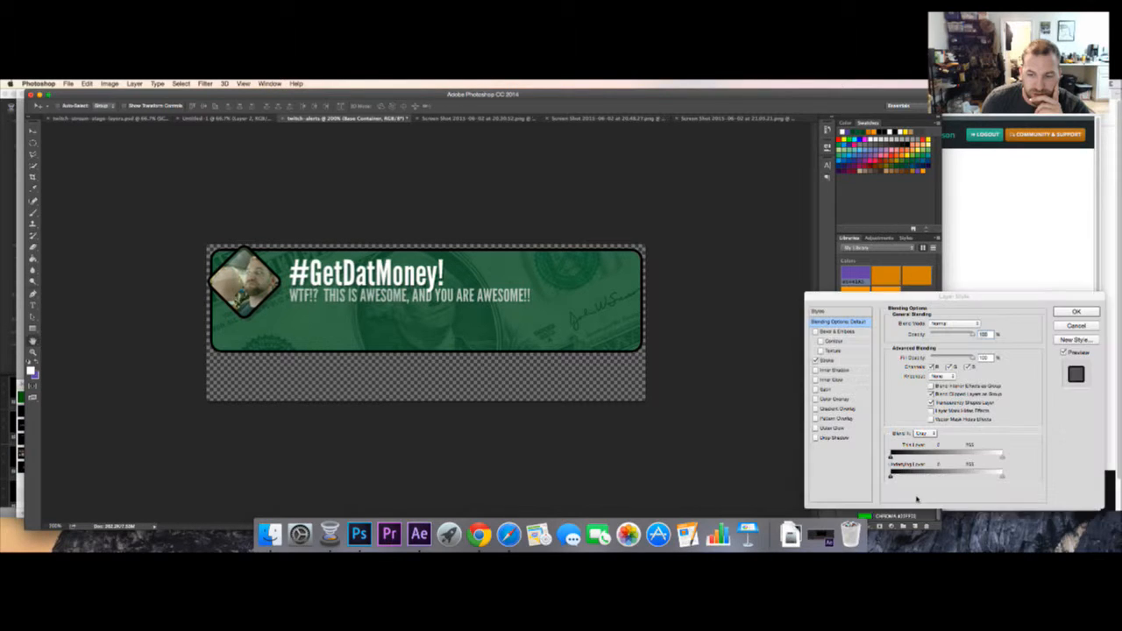
click(1069, 327)
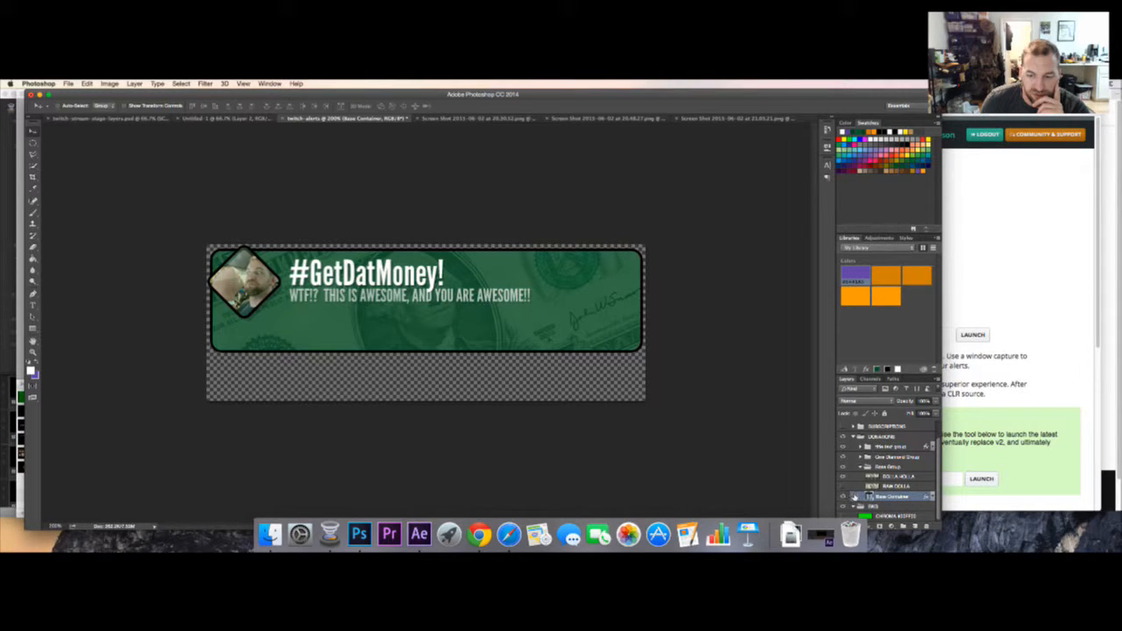
- Try a gradient overlay with the green preset on the Base Container layer
double_click(856, 496)
click(843, 408)
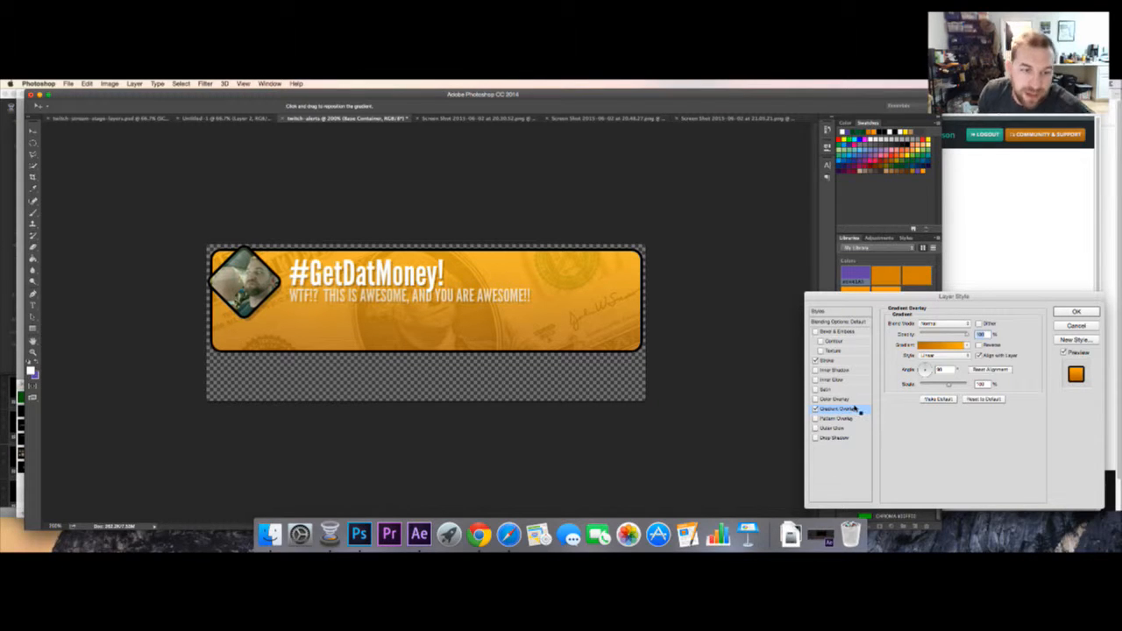
click(933, 347)
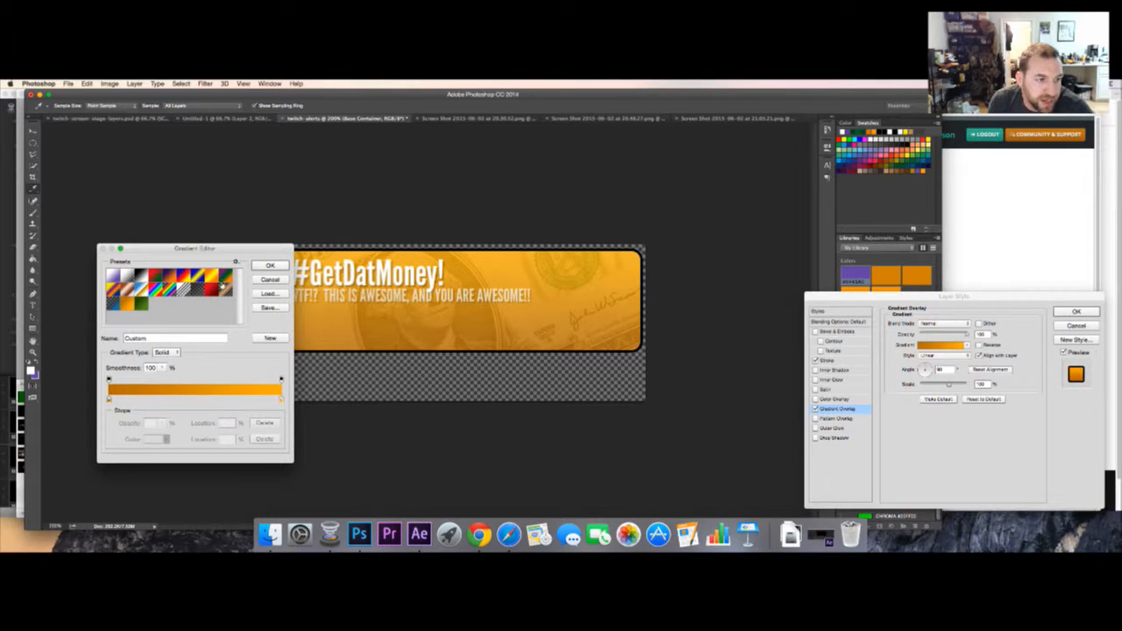
drag(233, 258, 923, 277)
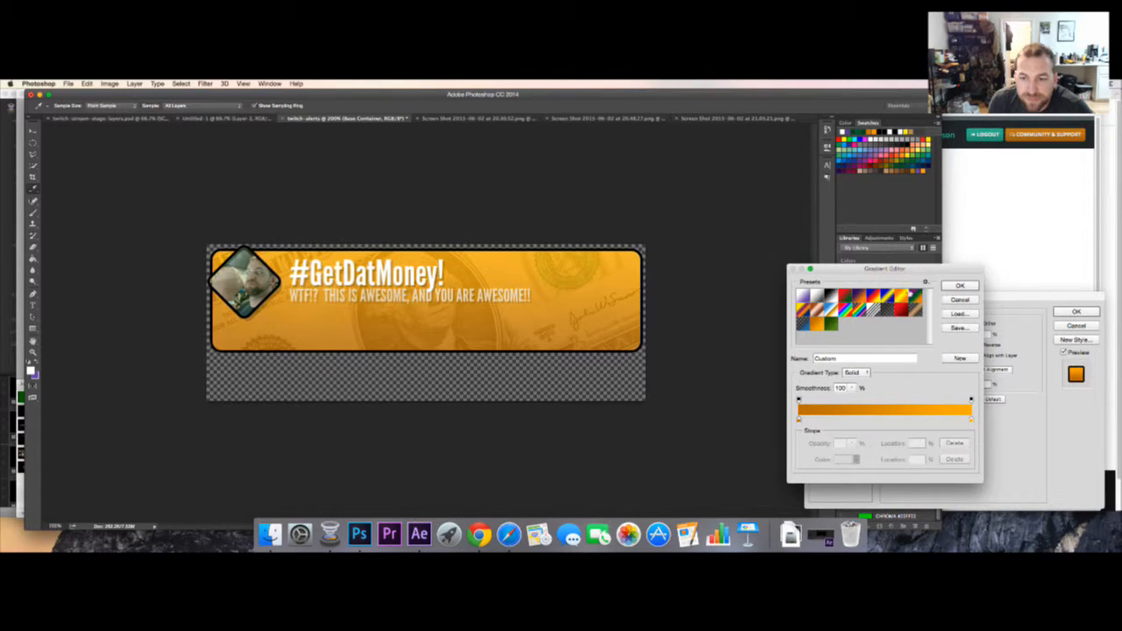
click(831, 325)
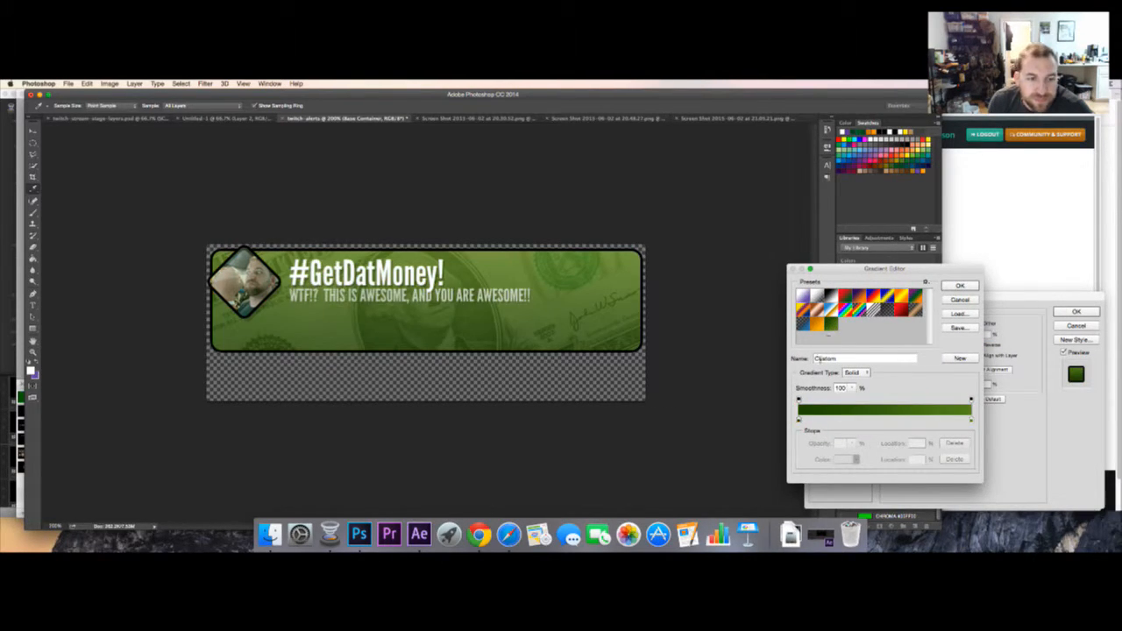
- Change the gradient's end color stop to a pale, light green
click(970, 421)
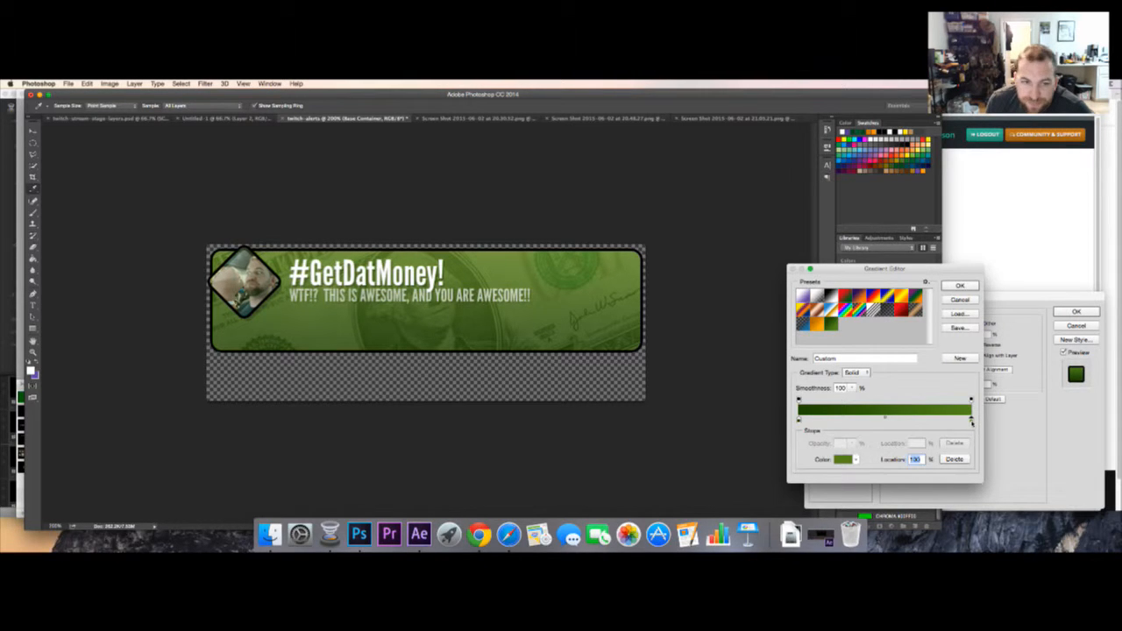
click(842, 460)
drag(482, 286, 469, 302)
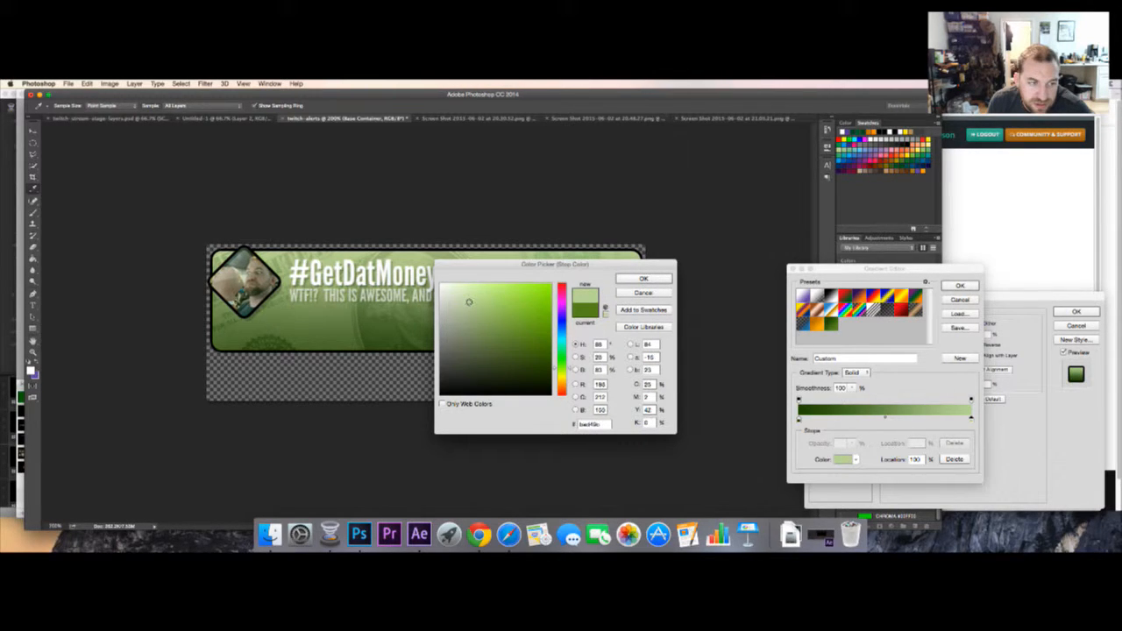
click(627, 279)
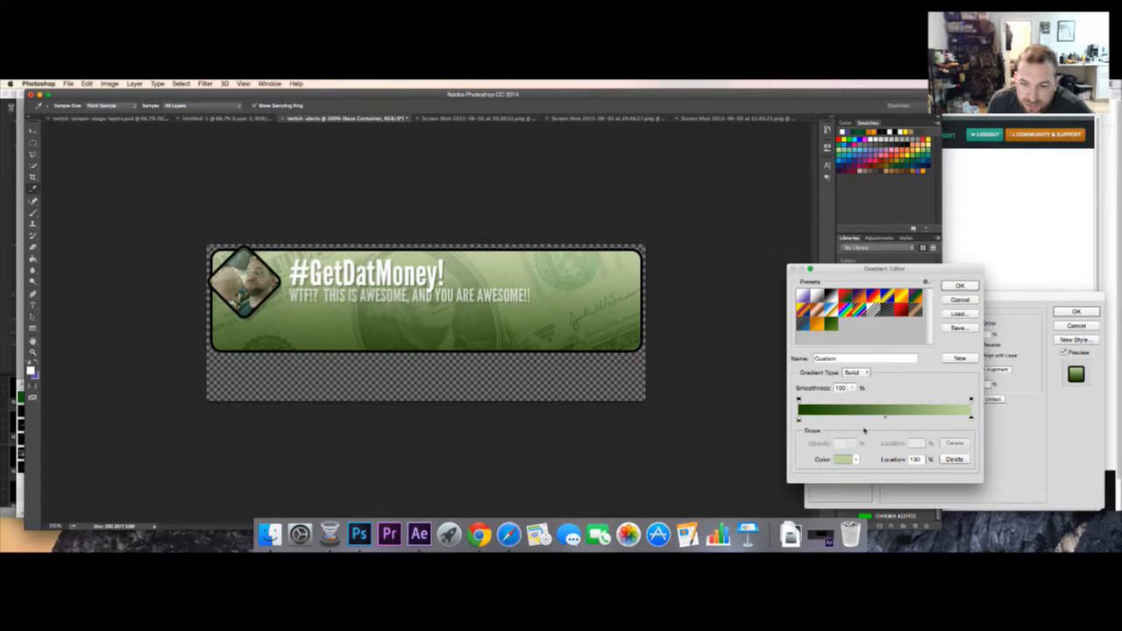
- Change the gradient's start color stop to a darker, near-black green
click(797, 420)
click(844, 462)
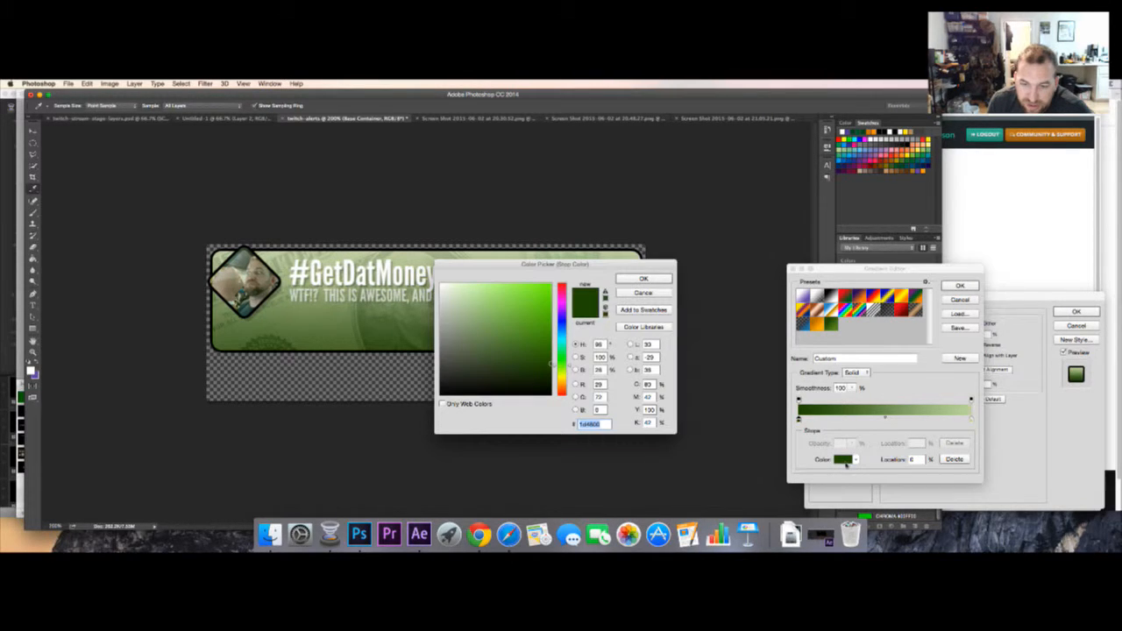
drag(553, 364, 552, 378)
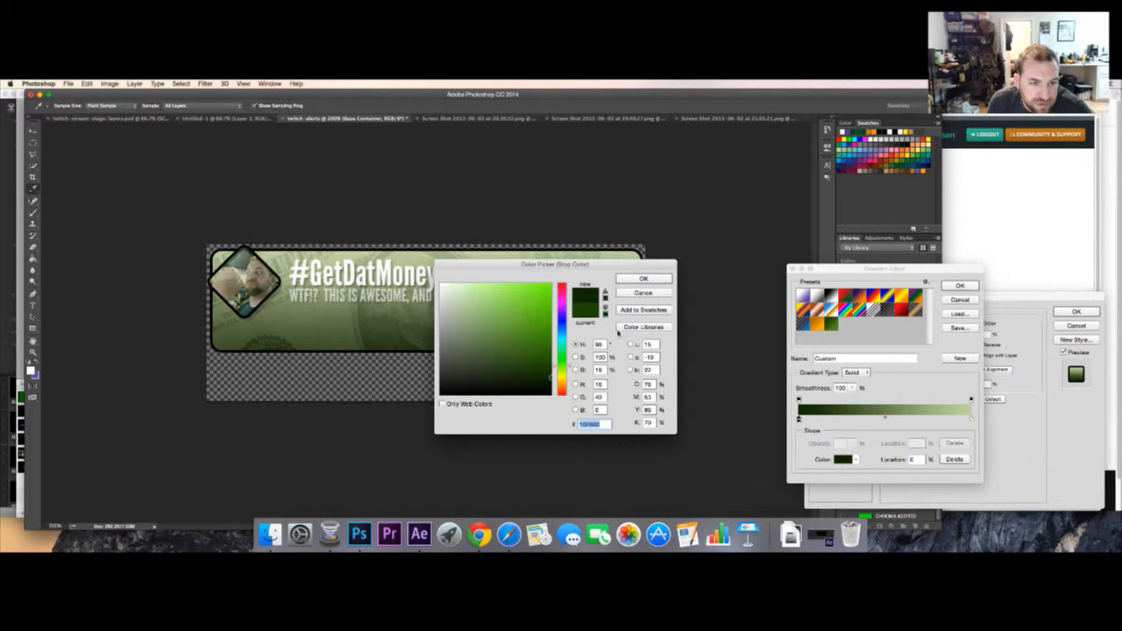
click(643, 279)
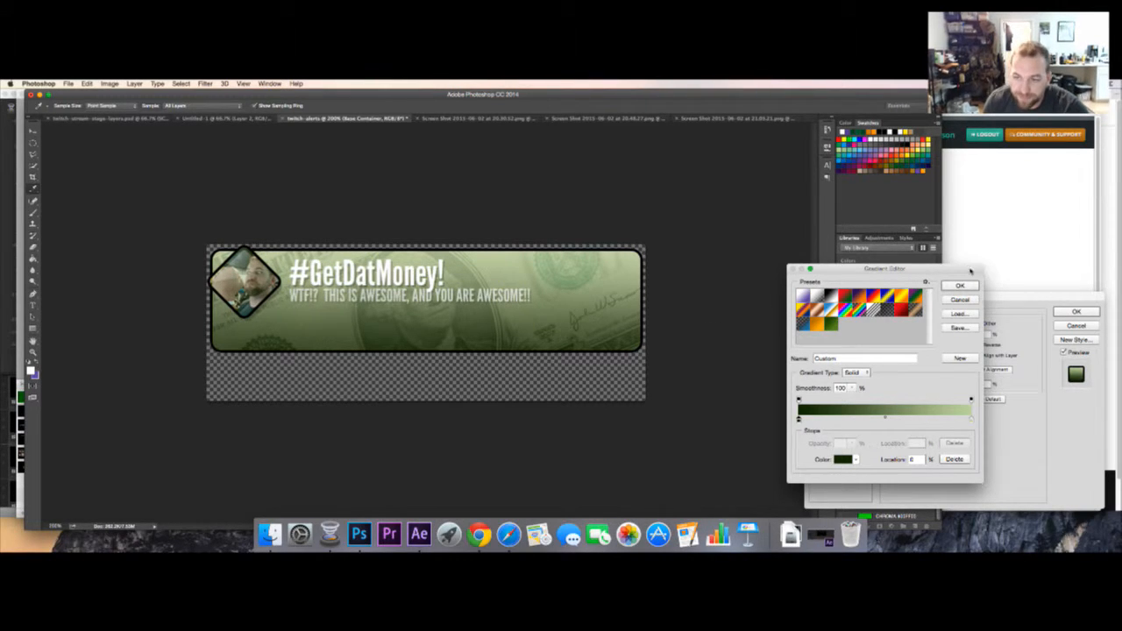
- Accept the edited gradient, try a lower overlay opacity, and discard the layer style changes
click(959, 285)
drag(957, 338, 939, 335)
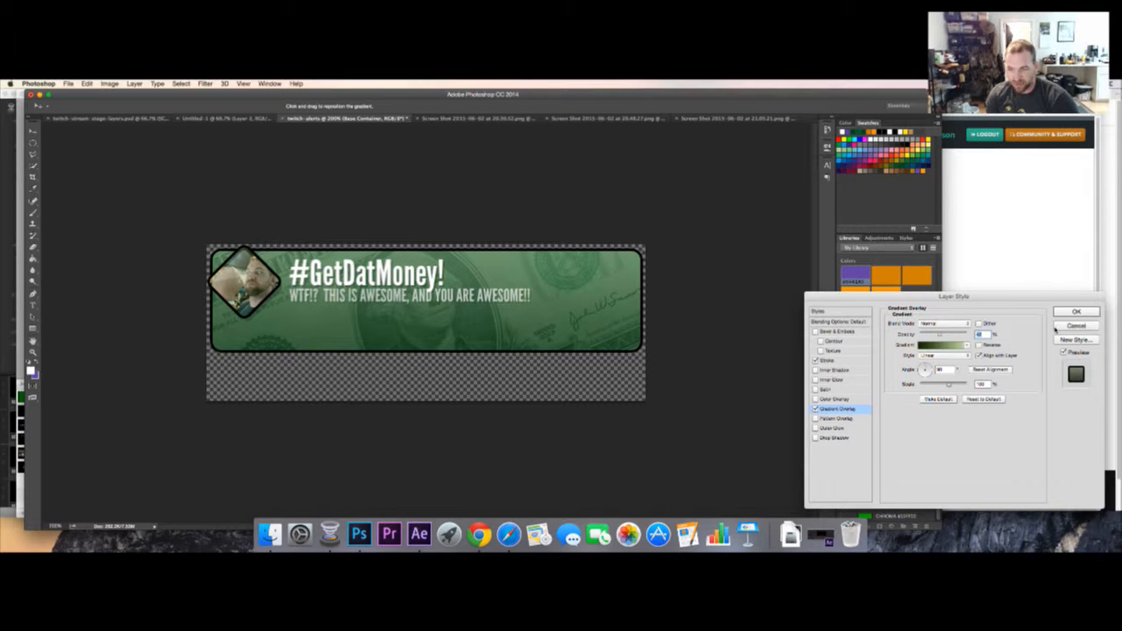
click(1070, 327)
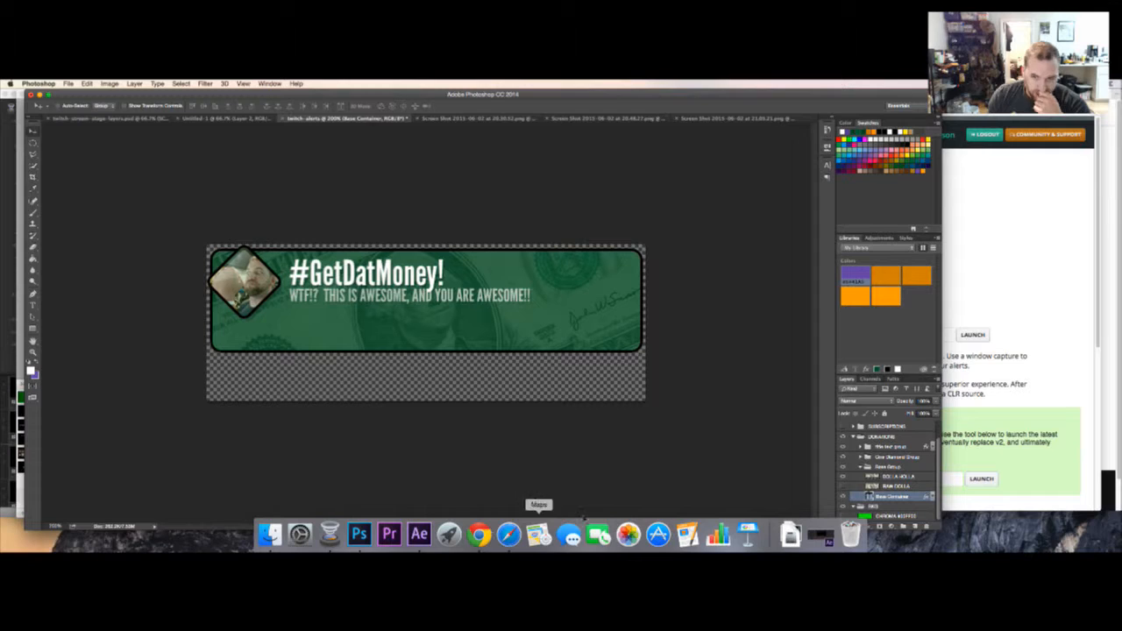
- Check the chat on the Twitch dashboard against the donation alert design, and bring up the Wirecast shot editor
click(1114, 364)
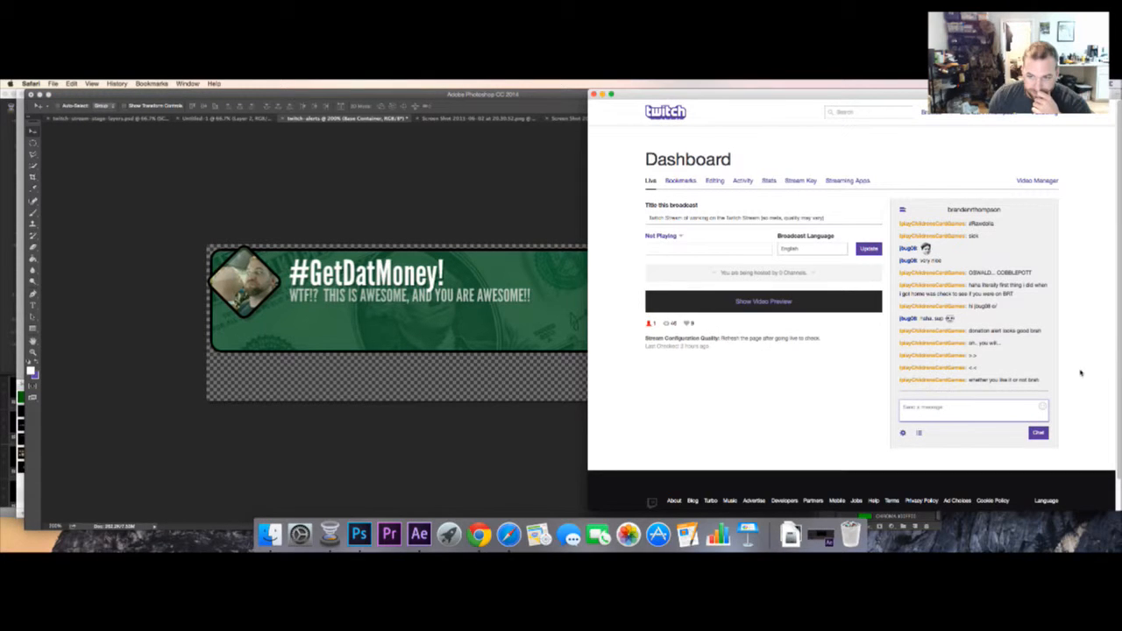
click(512, 365)
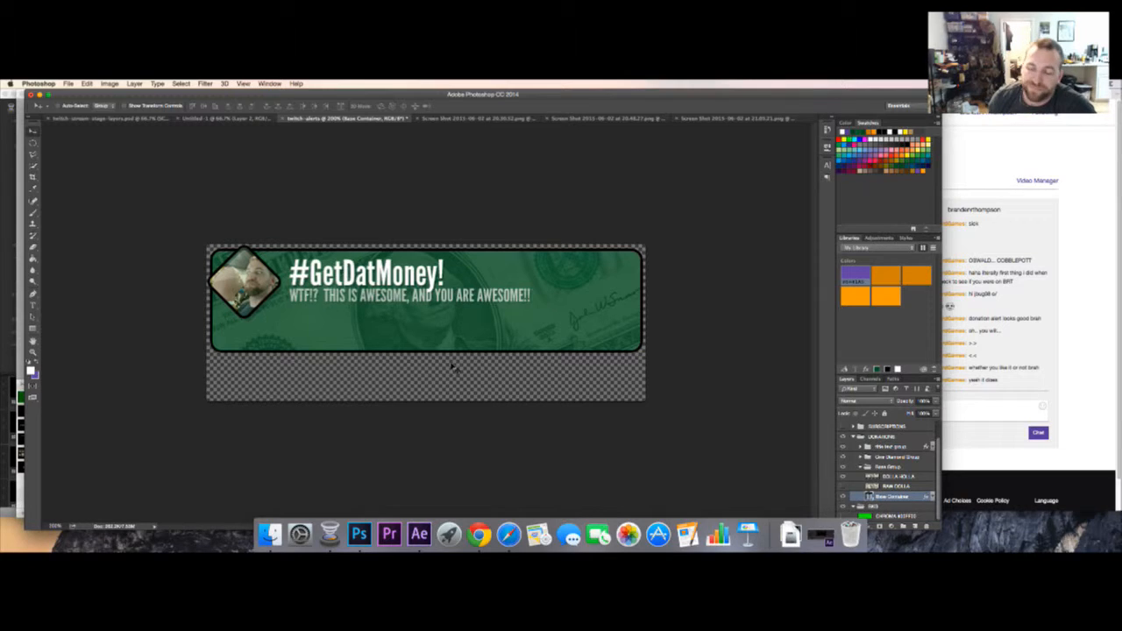
click(1004, 467)
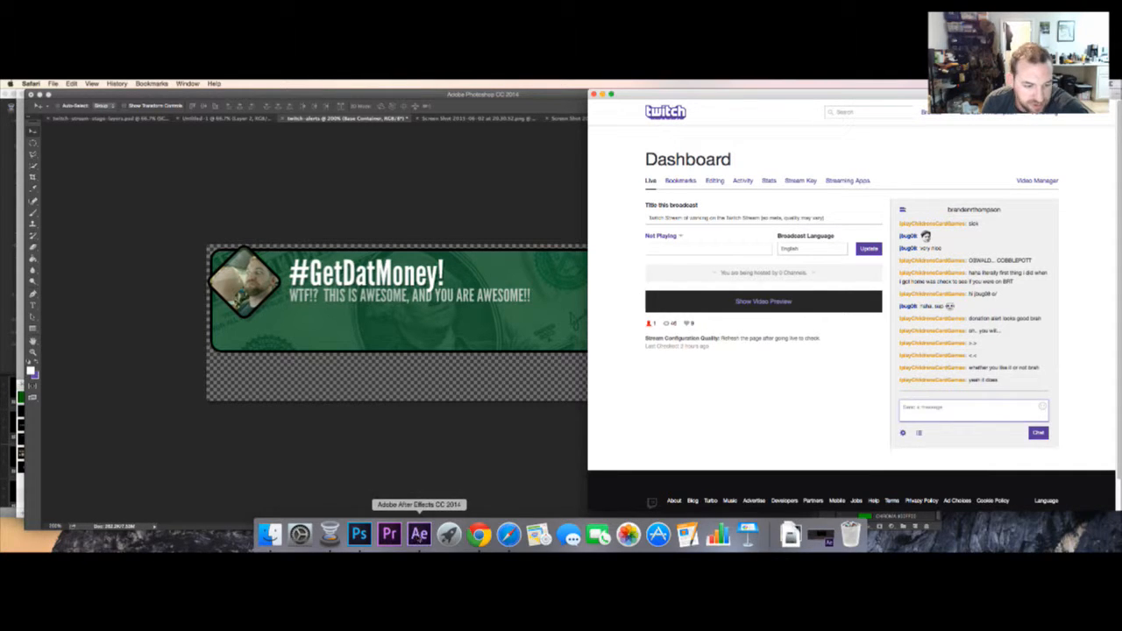
click(332, 545)
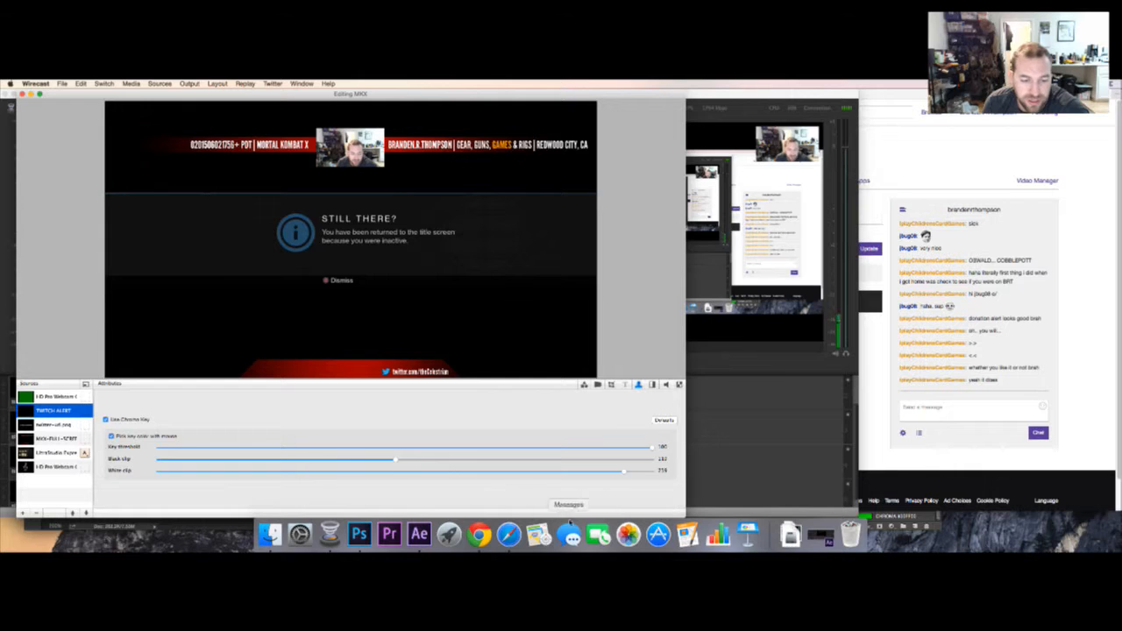
- Switch to the TwitchAlerts page in Safari, set the alert box background color to #FF0000, and save the settings
click(509, 535)
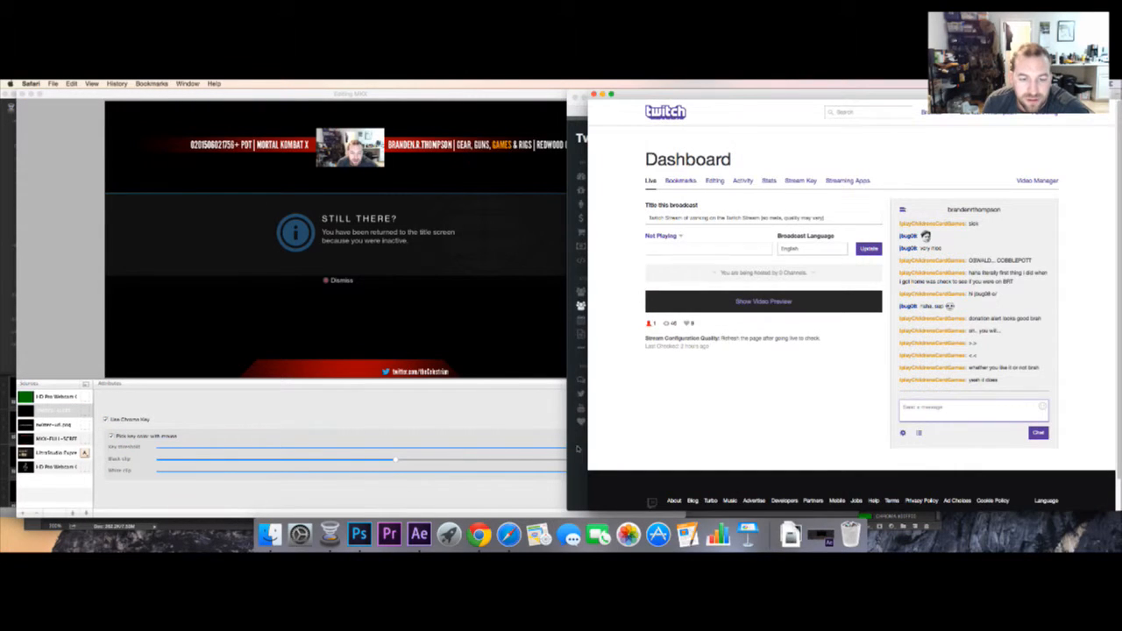
click(577, 448)
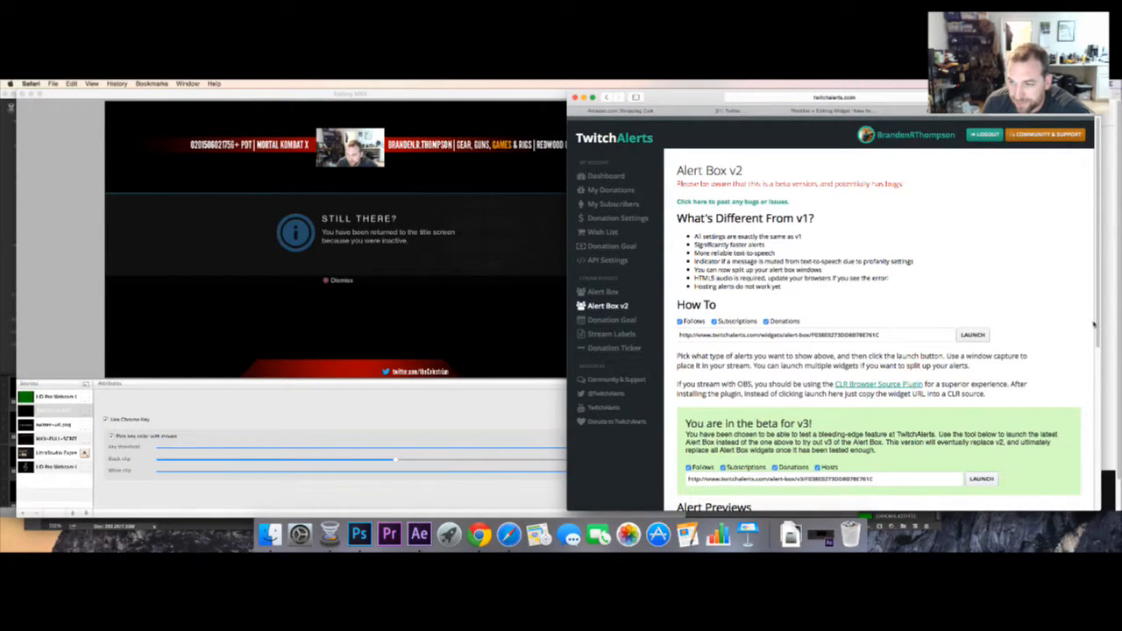
scroll(1095, 326, down, 5)
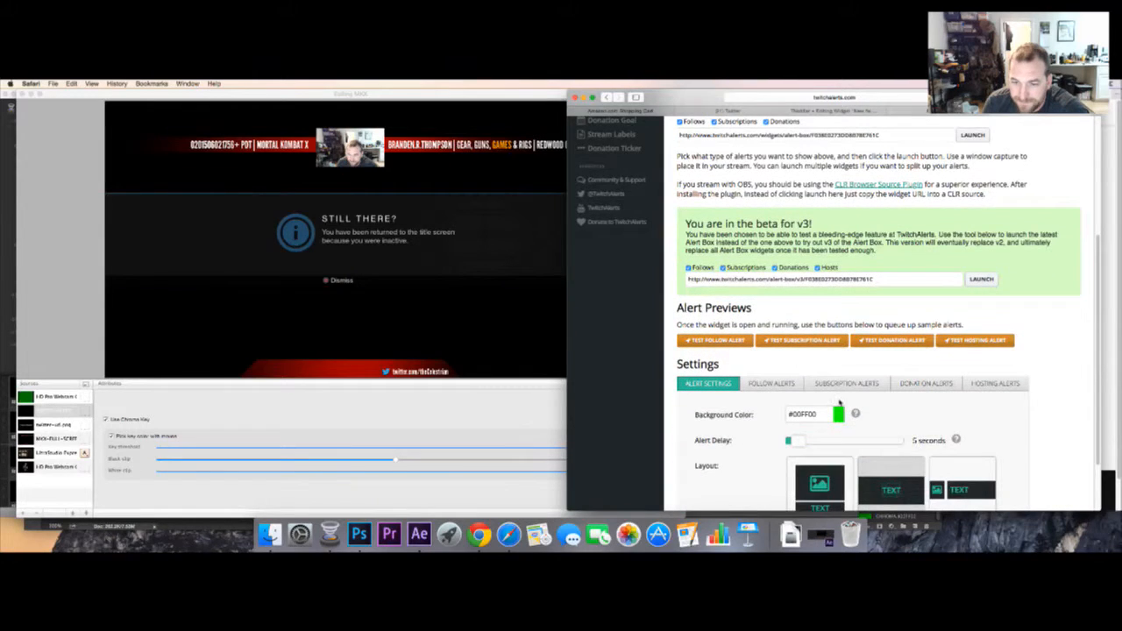
click(840, 415)
triple_click(803, 415)
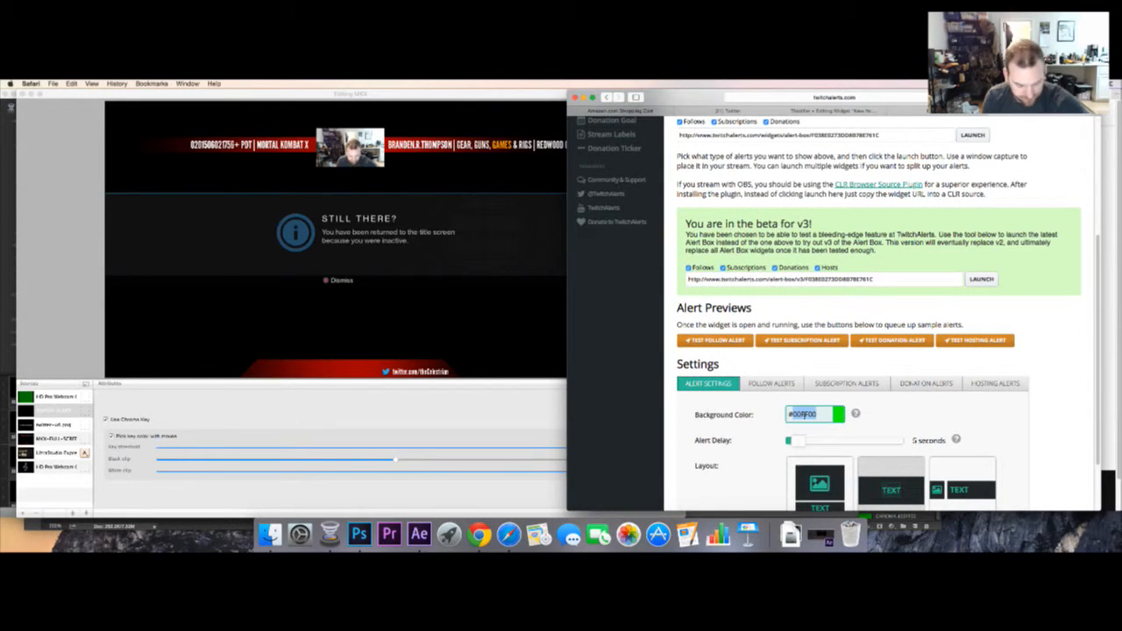
text(#FF00)
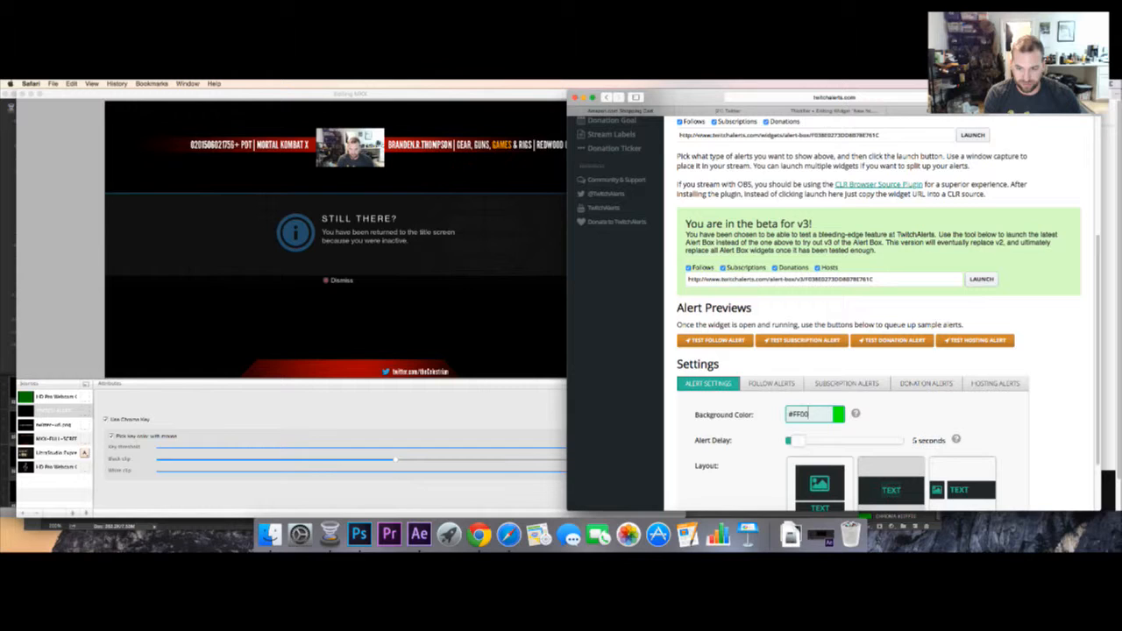
scroll(1068, 393, up, 5)
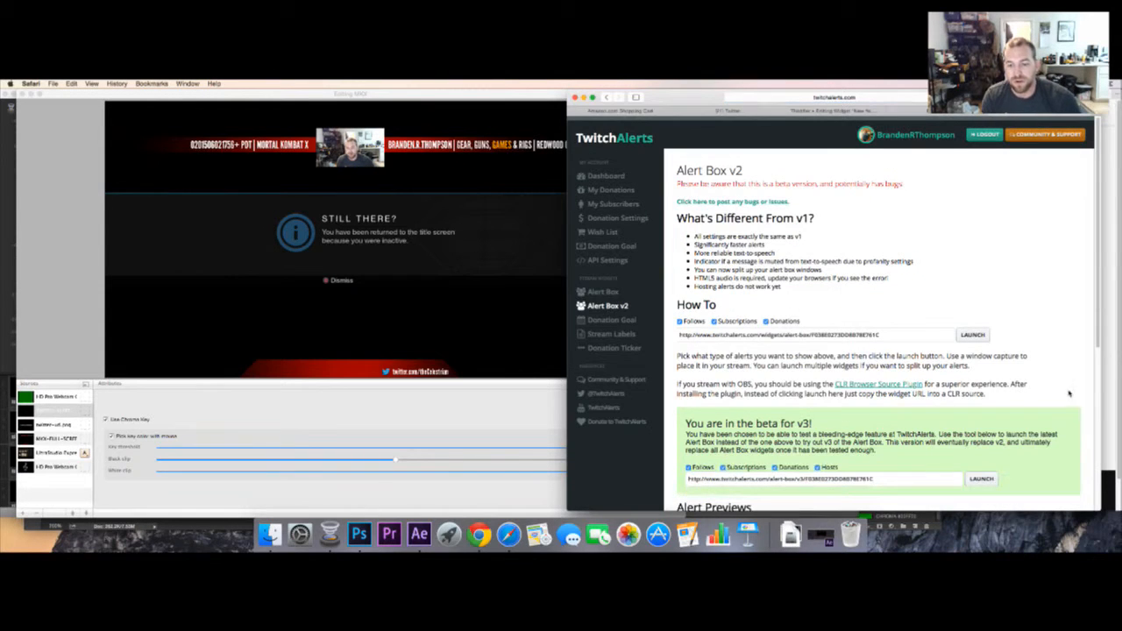
scroll(1096, 326, down, 7)
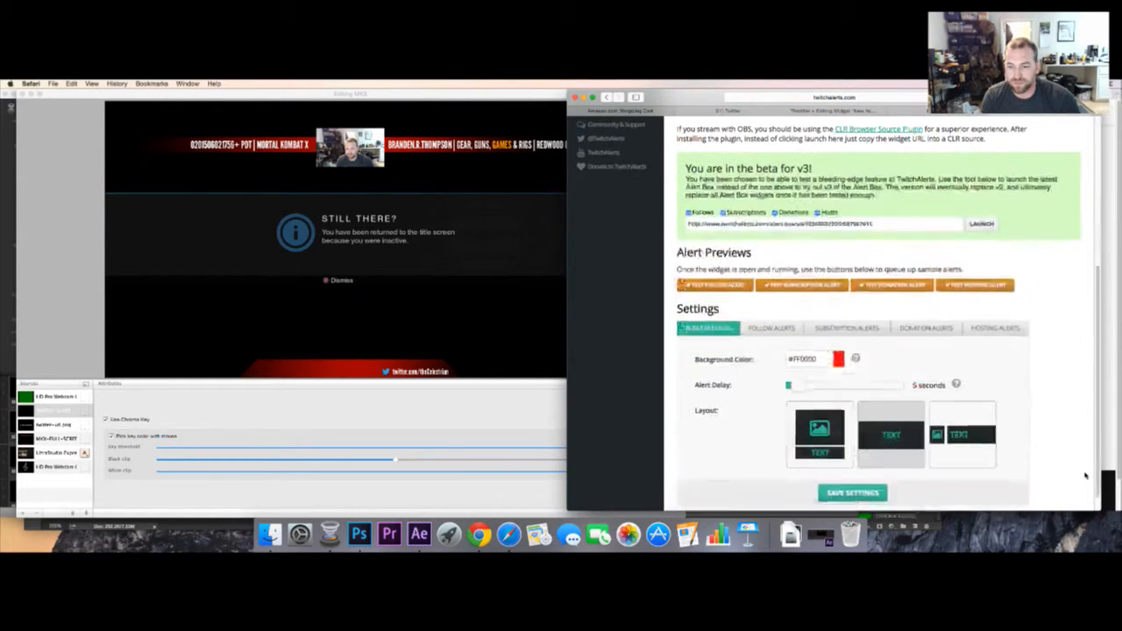
click(876, 471)
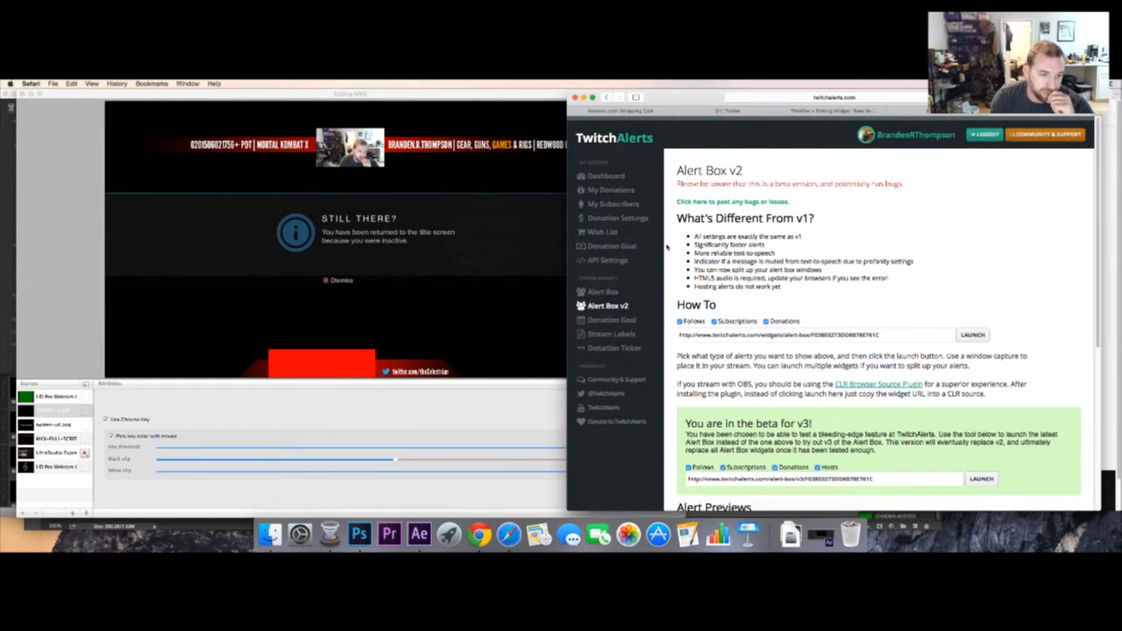
- Switch to Wirecast and reduce the TWITCH ALERT source's chroma key threshold, black clip and white clip to 0
click(434, 407)
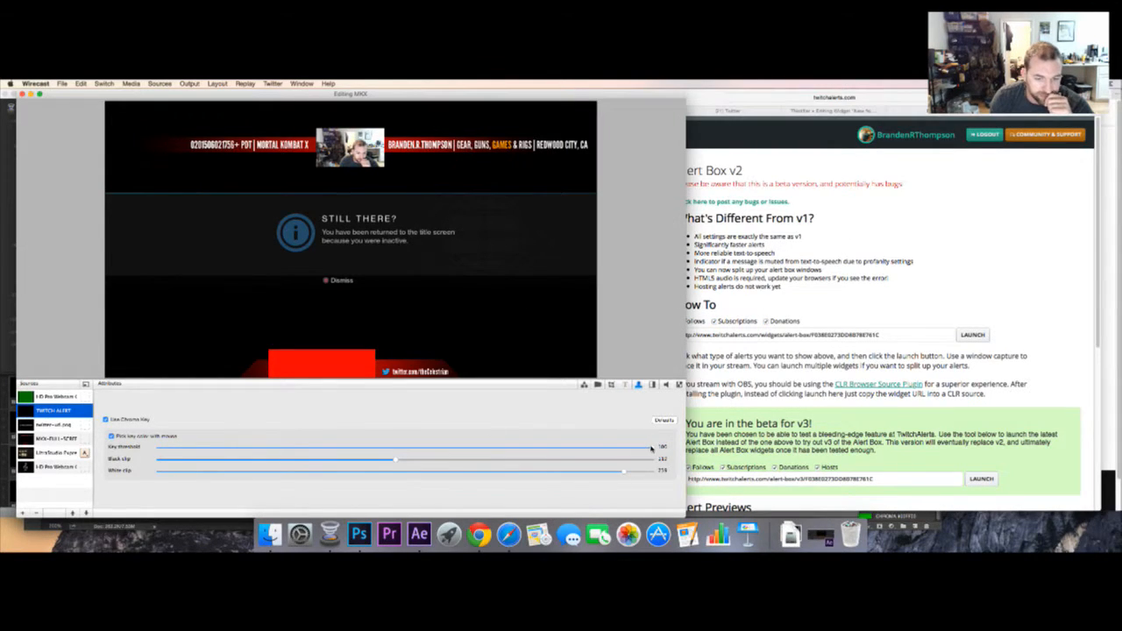
drag(624, 473, 379, 473)
drag(201, 473, 137, 473)
click(226, 460)
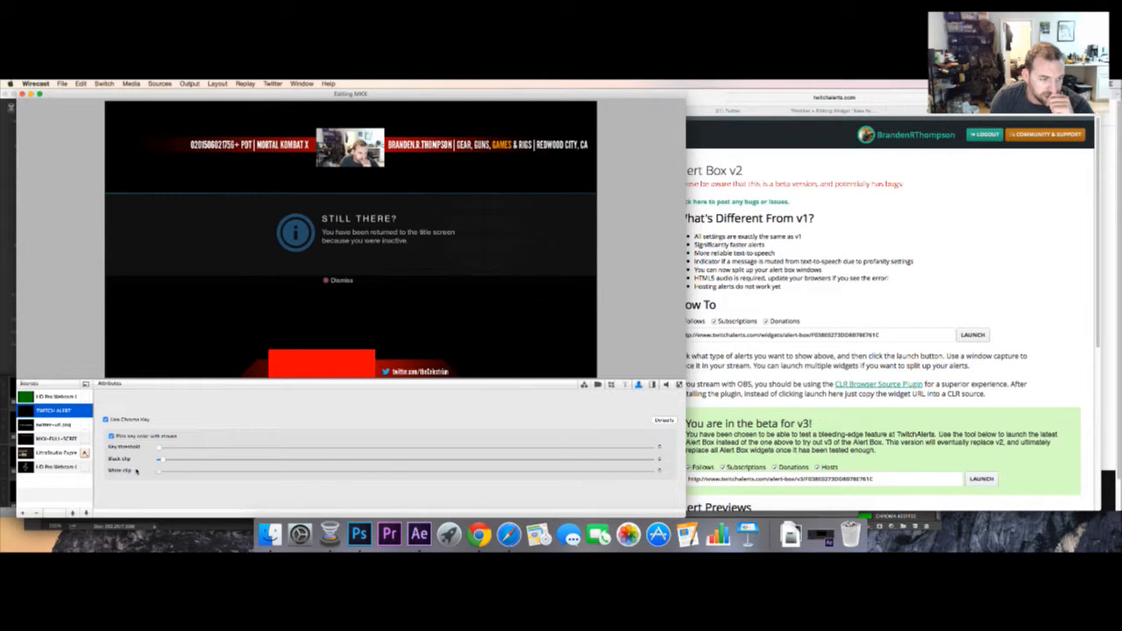
- Key out the red alert background by maximizing white clip, sampling the red box, and setting a low key threshold and black clip
drag(280, 476, 667, 481)
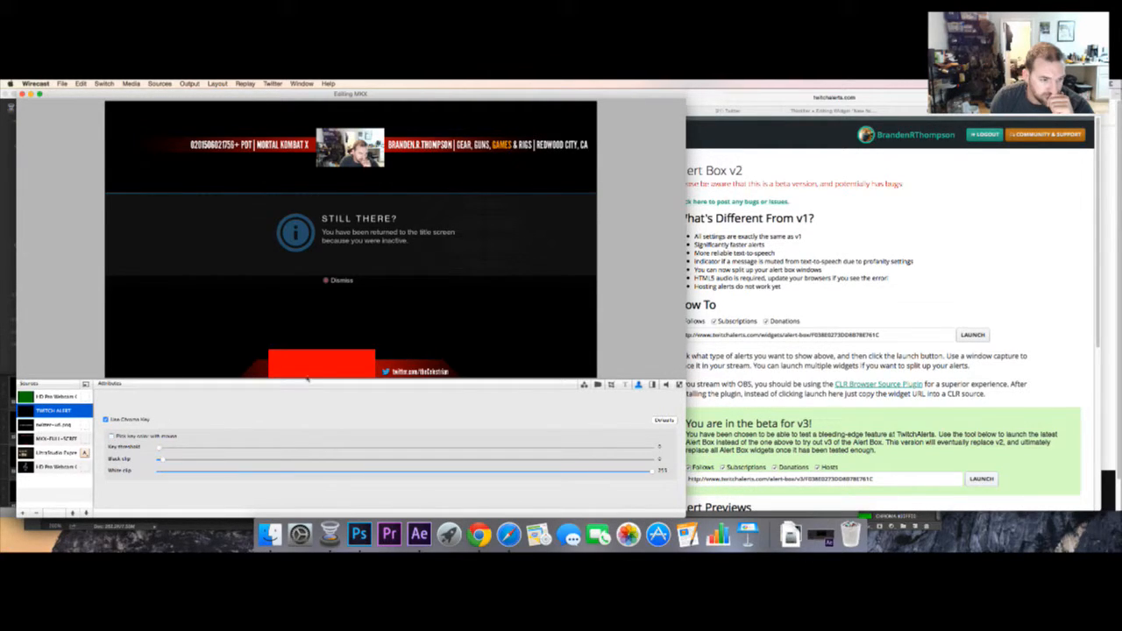
drag(303, 361, 305, 362)
drag(347, 449, 182, 459)
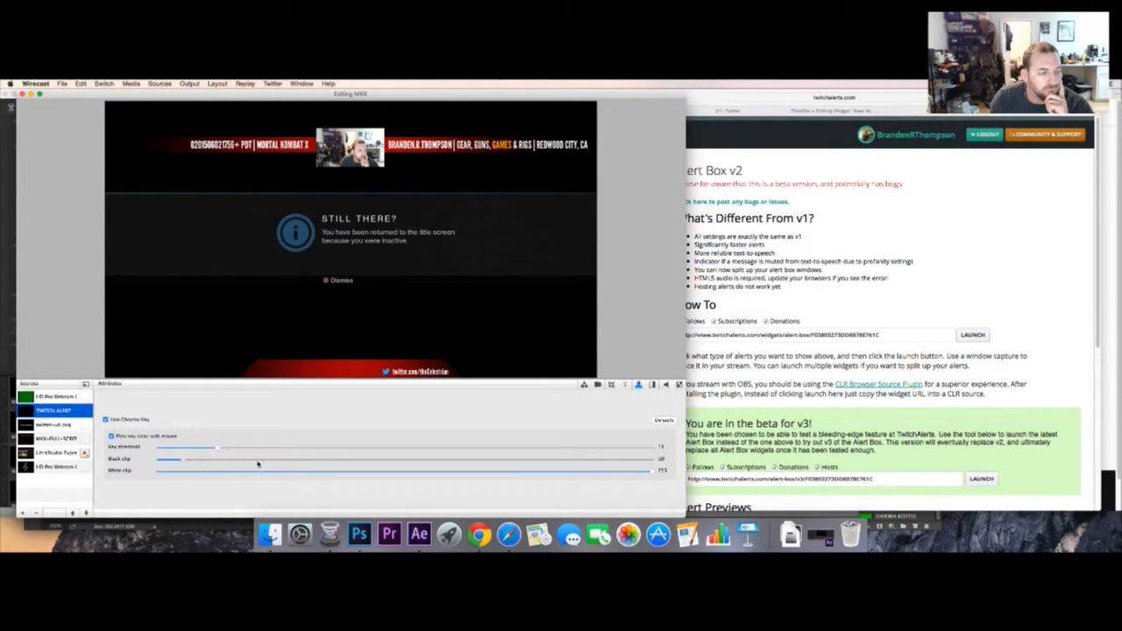
- Set the TWITCH ALERT source's black clip to 0, and queue a sample donation alert on the TwitchAlerts page in Safari
drag(257, 463, 136, 465)
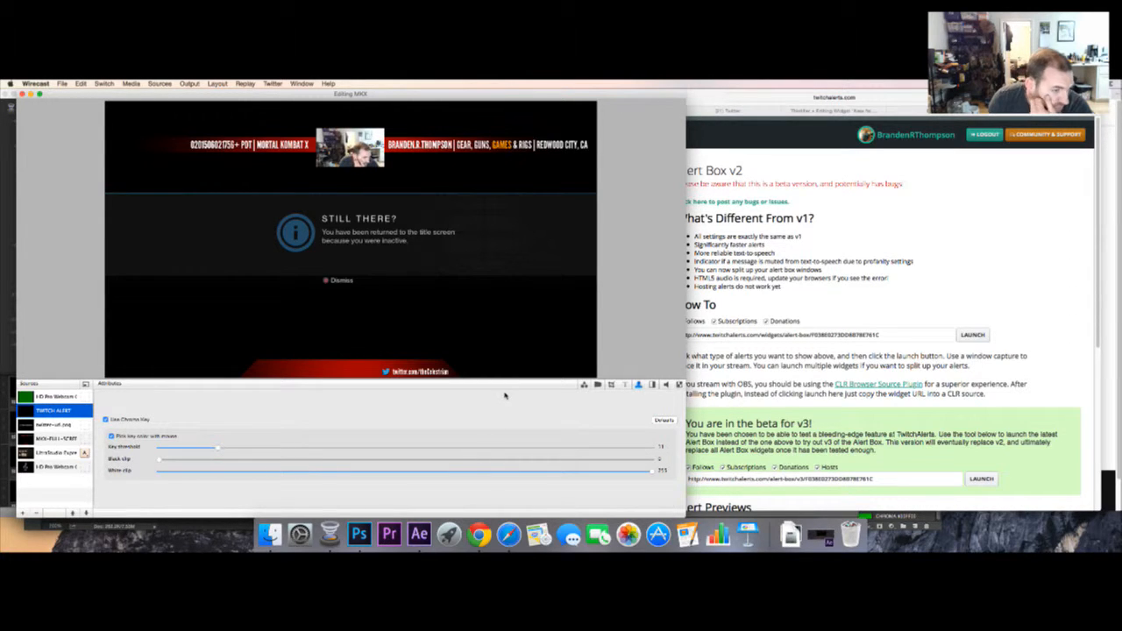
click(1099, 270)
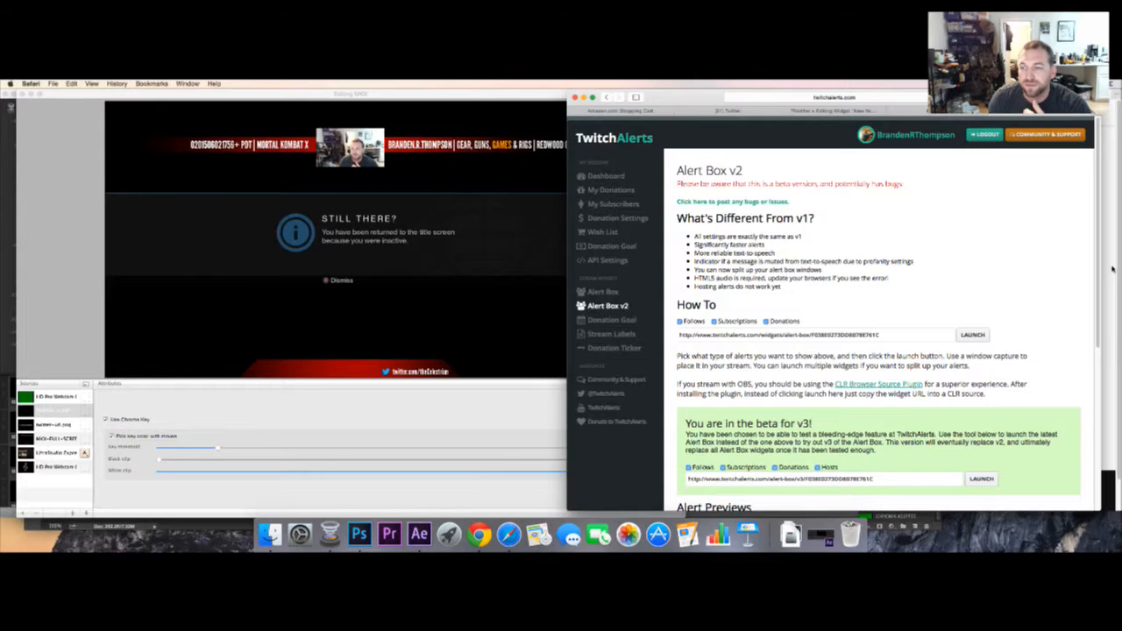
scroll(1084, 369, down, 4)
click(887, 372)
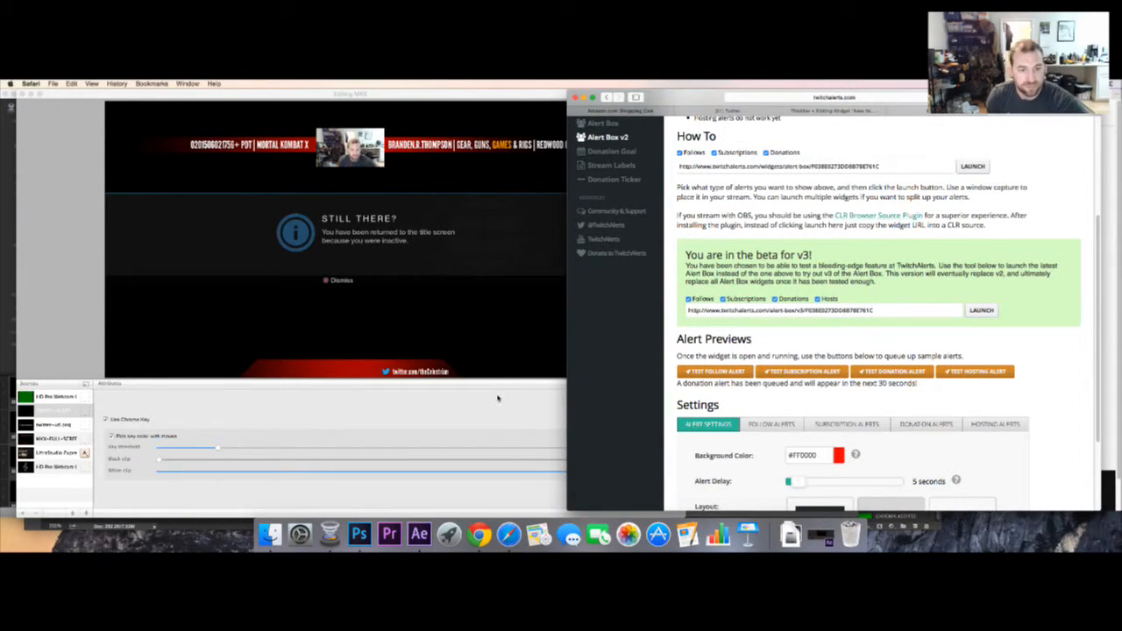
- Switch to Wirecast and lower the TWITCH ALERT source's white clip to about 84 and raise its black clip to about 83
click(498, 398)
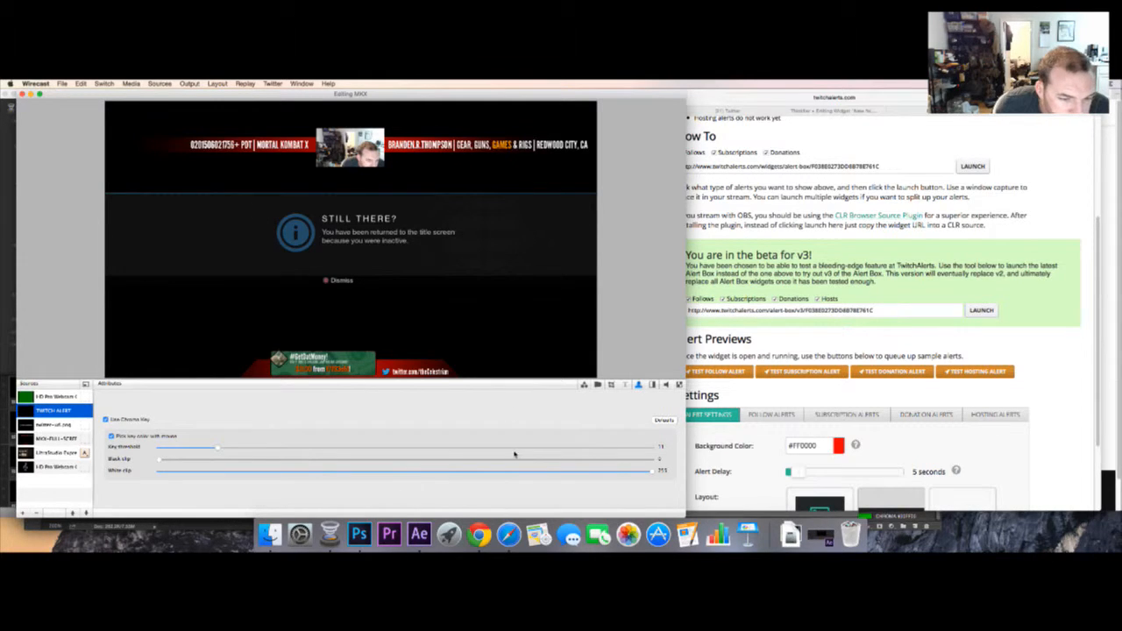
drag(508, 472, 484, 472)
drag(395, 472, 324, 474)
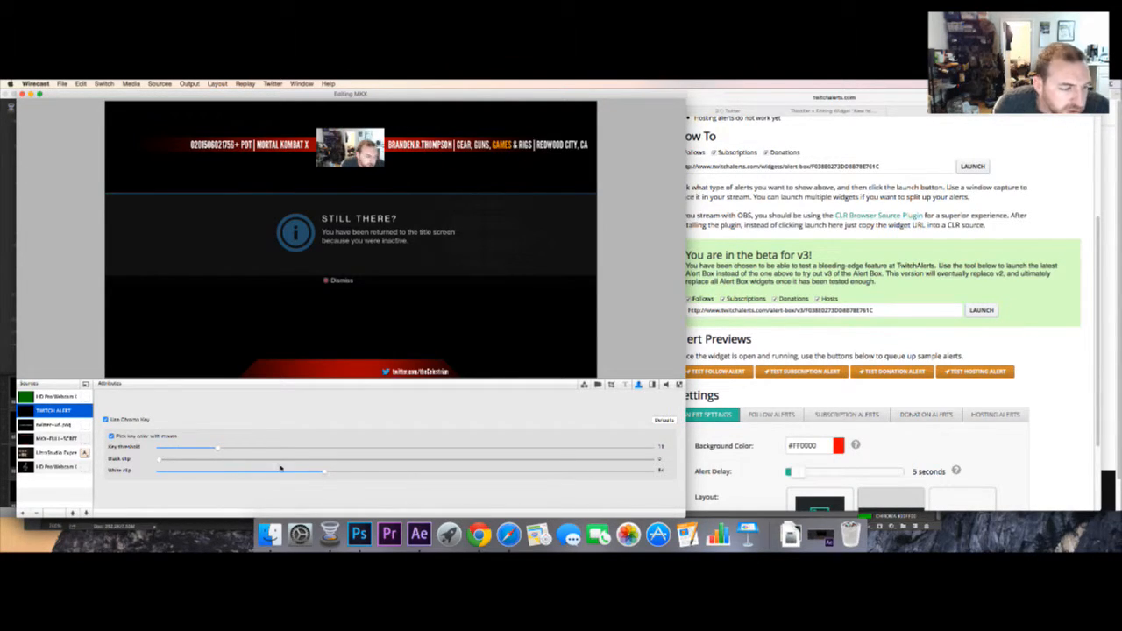
drag(192, 462, 318, 461)
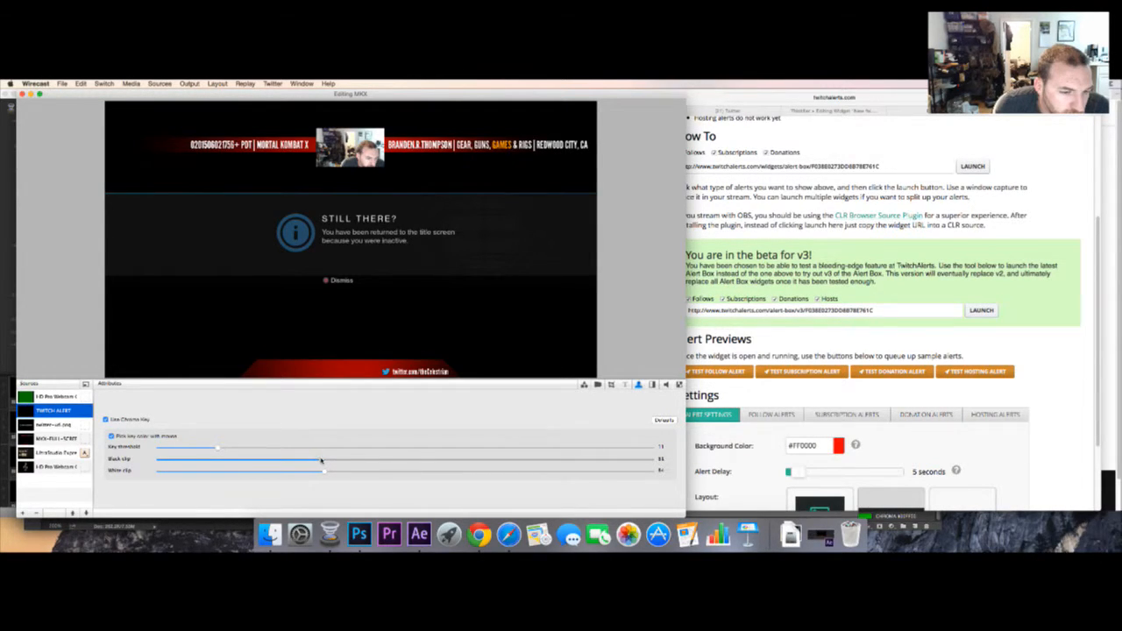
- Queue another sample donation alert in Safari, and in Wirecast set the black clip back to 0 with a slightly higher key threshold
click(949, 391)
click(913, 372)
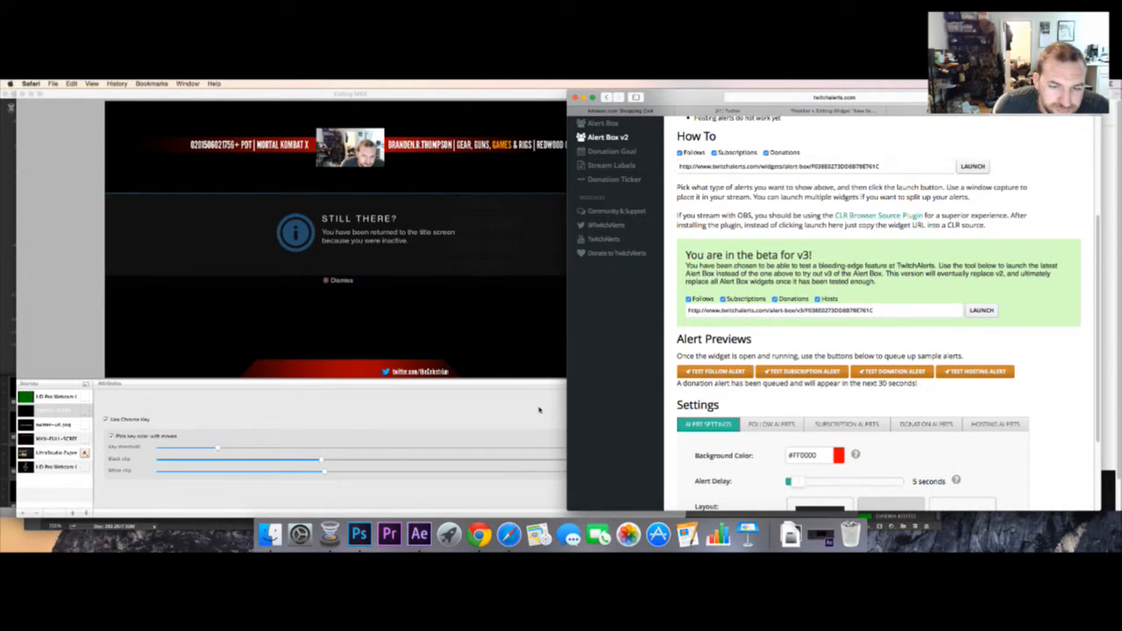
click(539, 409)
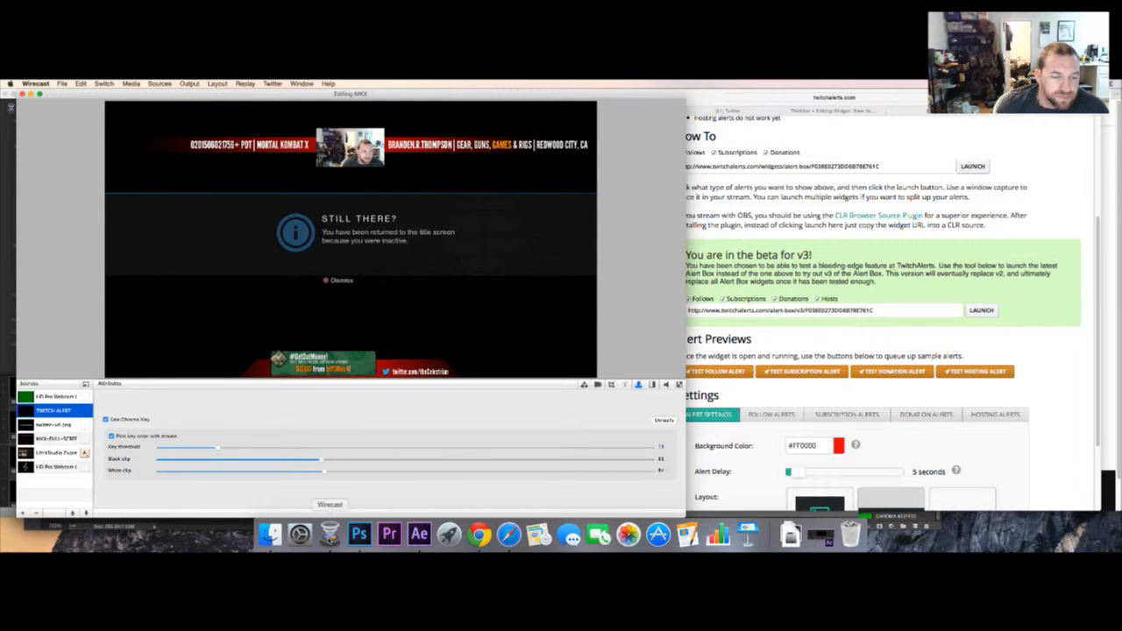
drag(303, 462, 95, 453)
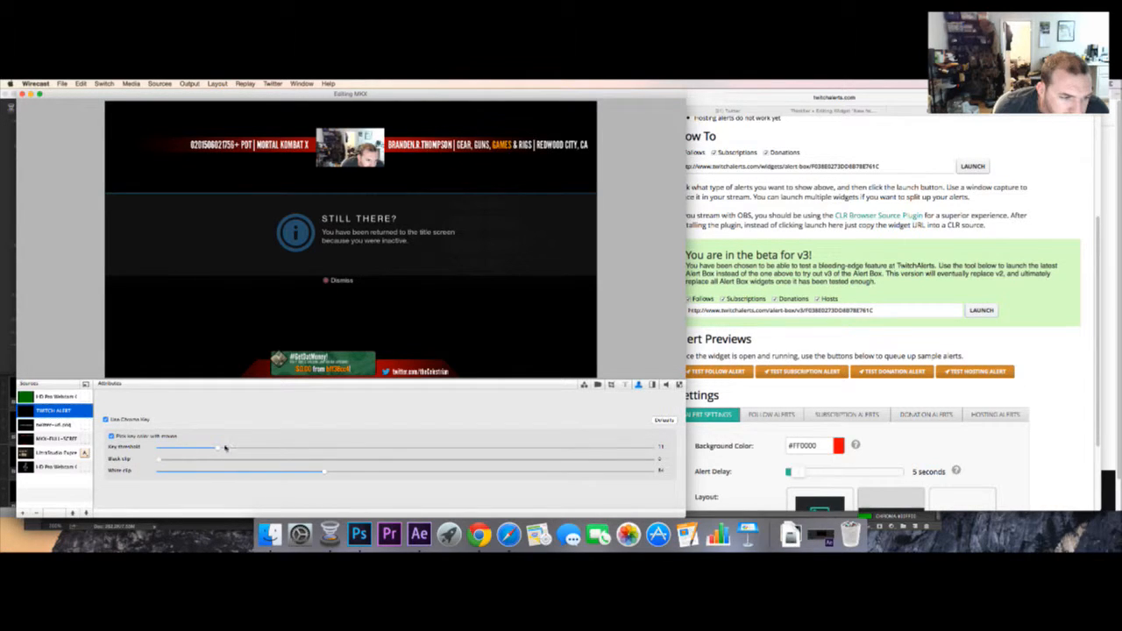
mouse_move(218, 449)
mouse_down()
mouse_move(193, 450)
mouse_move(228, 450)
mouse_up()
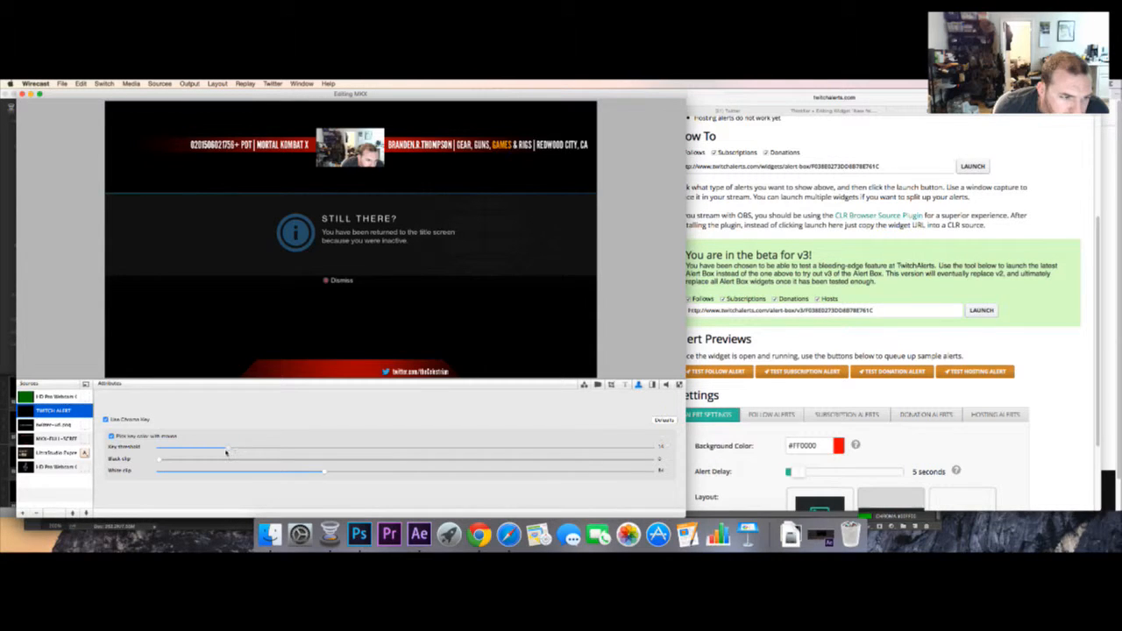
- Switch to the TwitchAlerts page in Safari and queue a sample donation alert
click(874, 373)
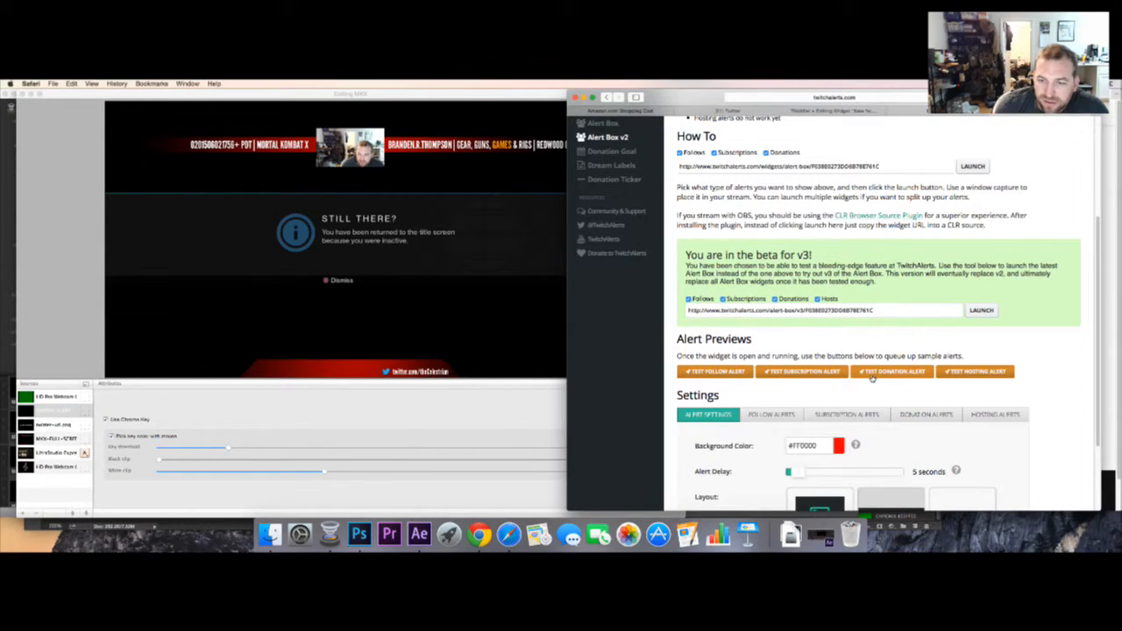
scroll(1095, 421, down, 2)
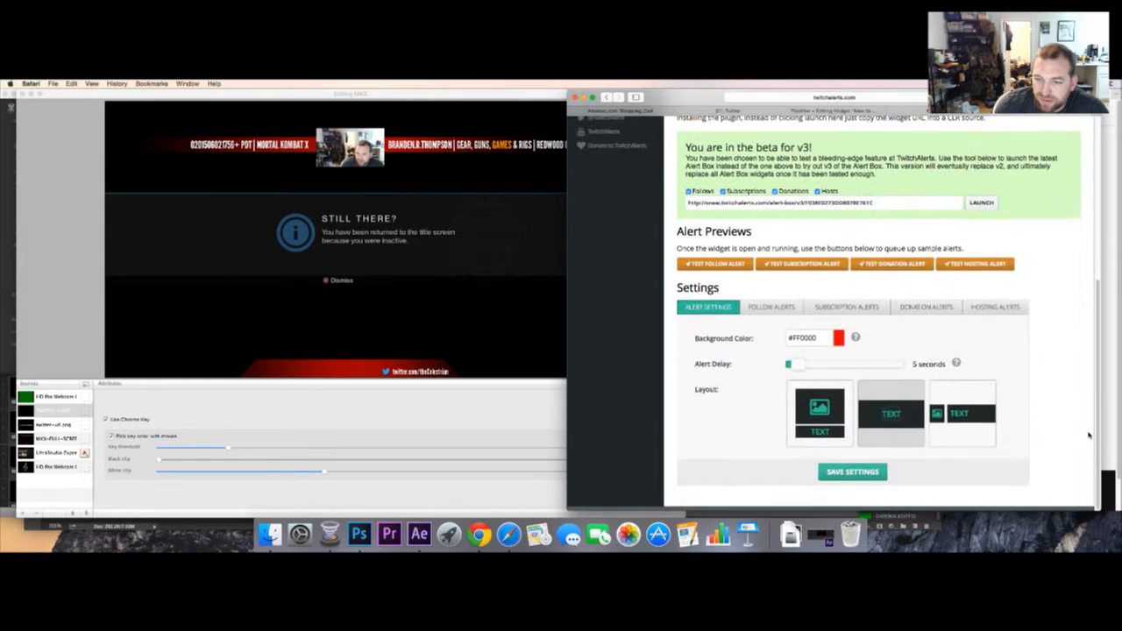
scroll(1095, 421, up, 2)
click(923, 324)
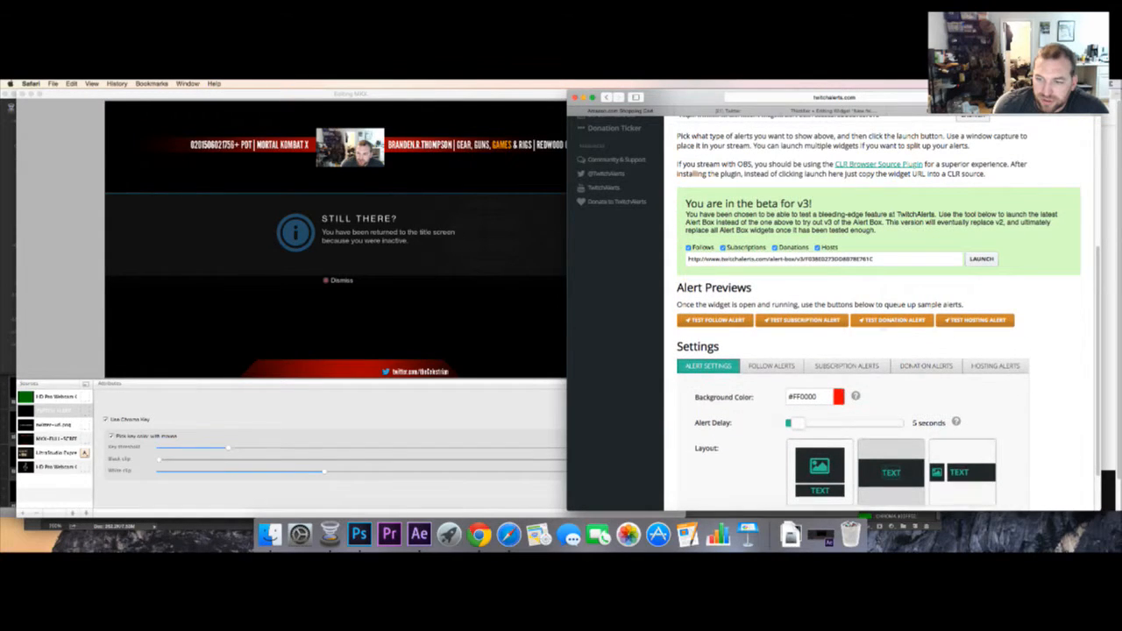
- Raise the alert duration in the donation alert settings to about its maximum and save the settings
click(930, 373)
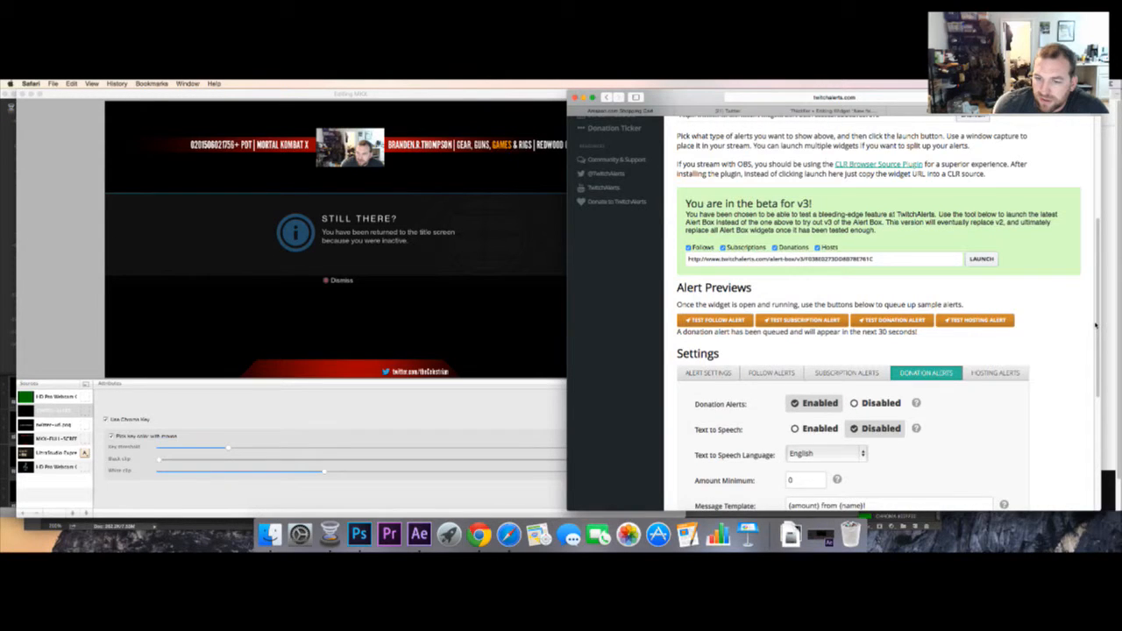
scroll(1095, 325, down, 5)
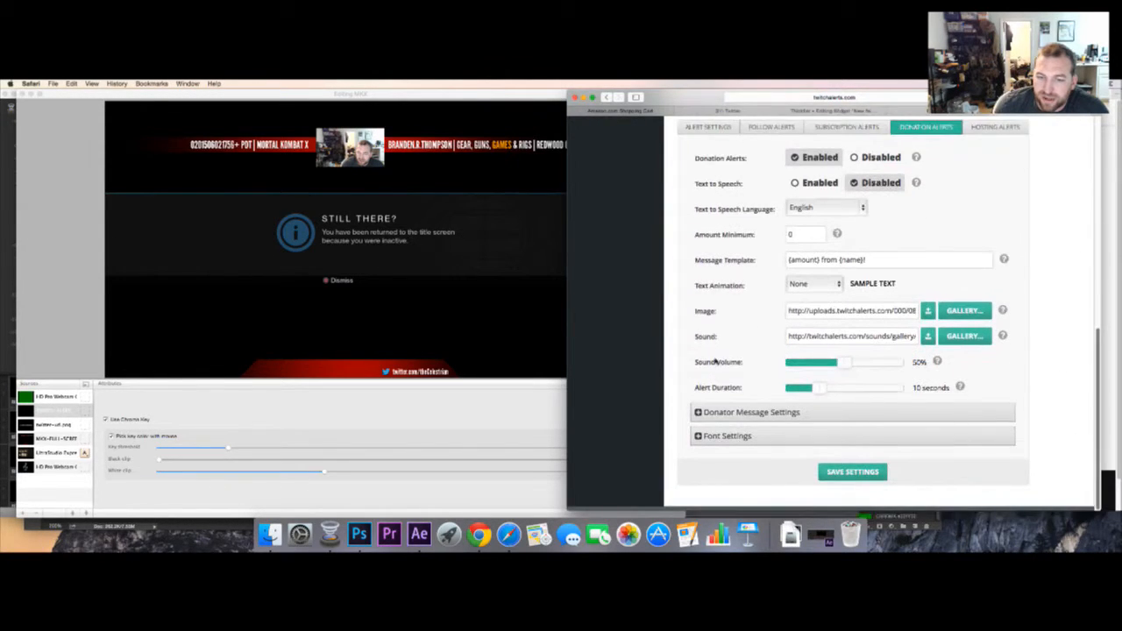
click(850, 388)
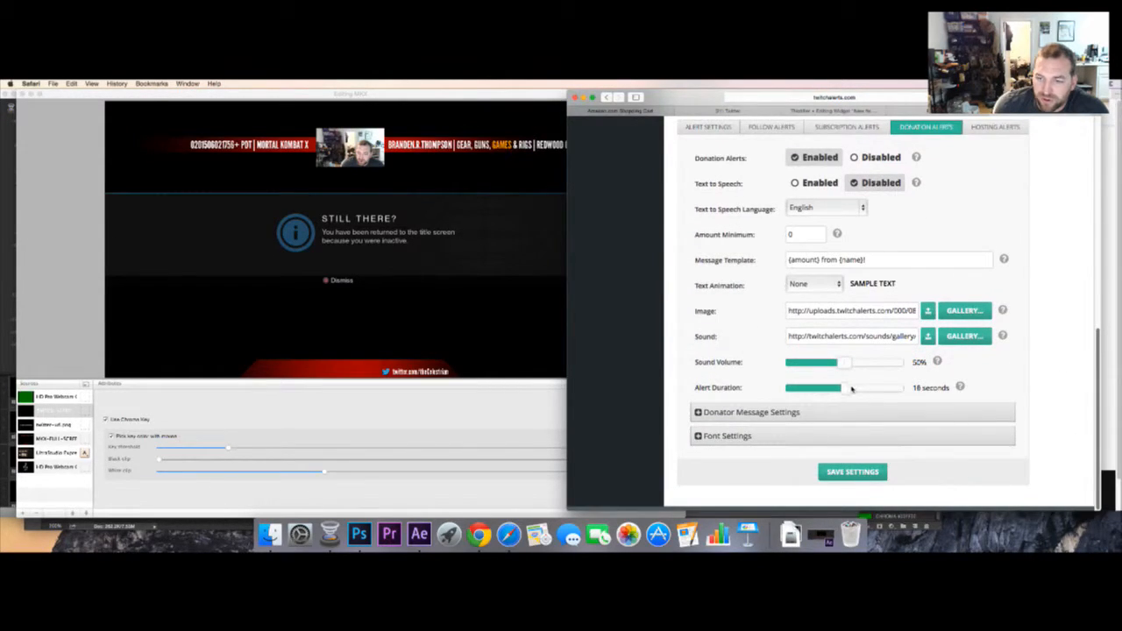
click(900, 388)
click(854, 474)
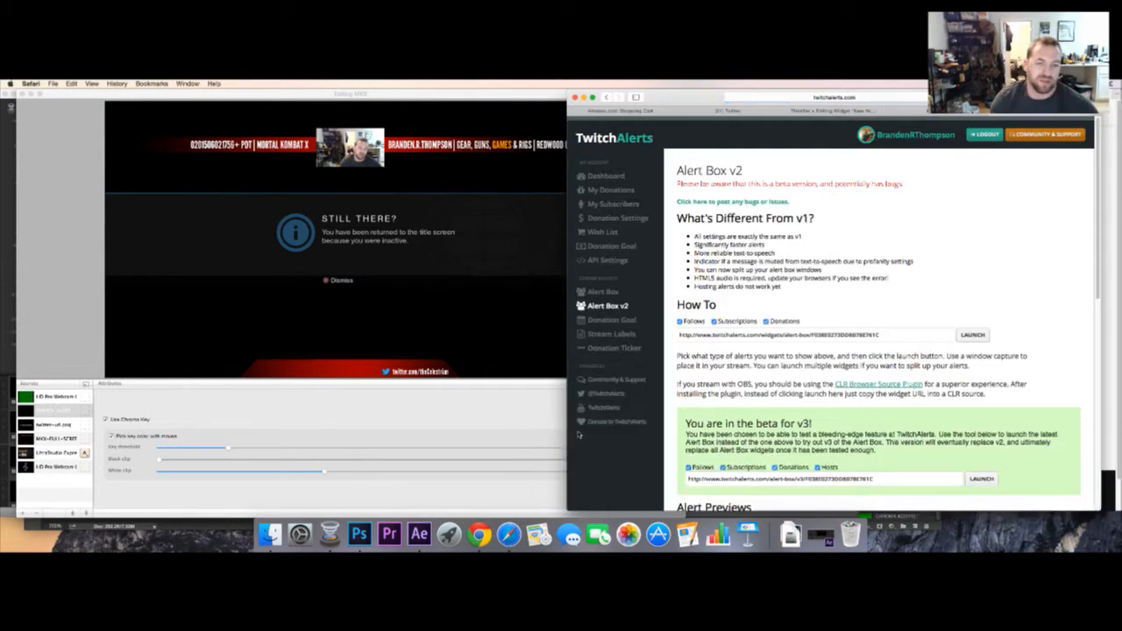
- Check the overlay in Wirecast, and queue another sample donation alert on the TwitchAlerts page in Safari
click(480, 421)
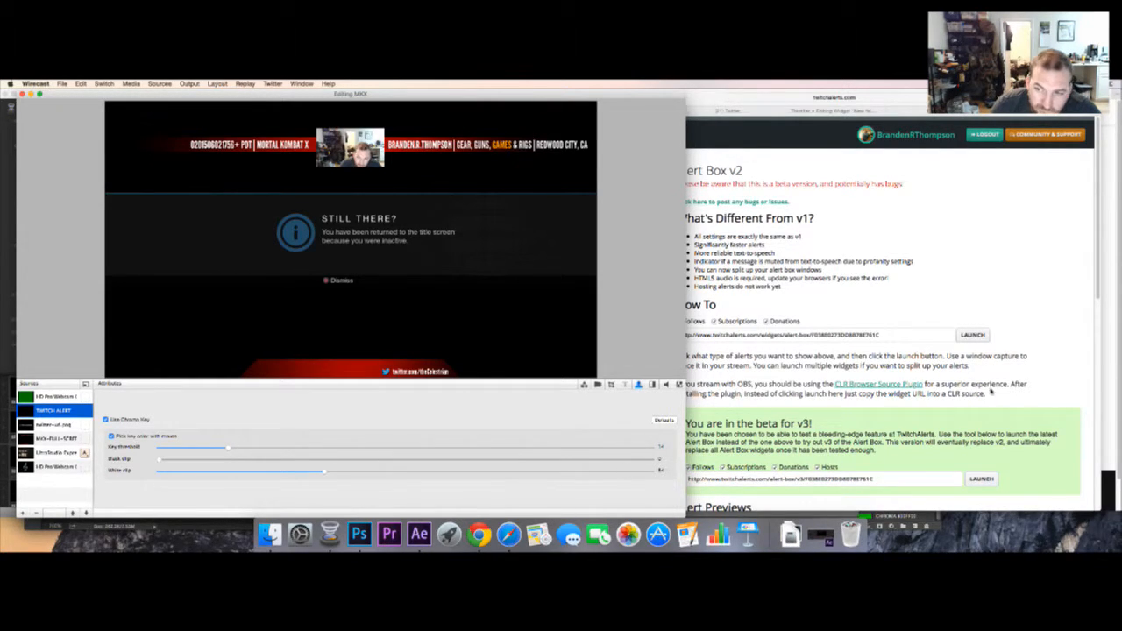
click(1099, 298)
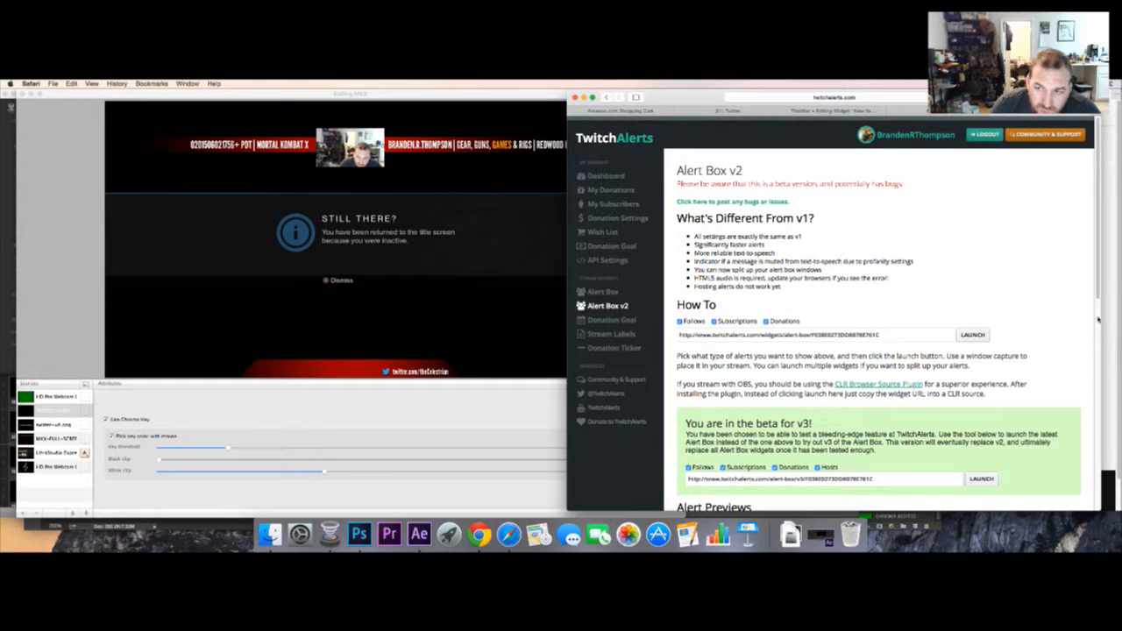
scroll(1089, 333, down, 5)
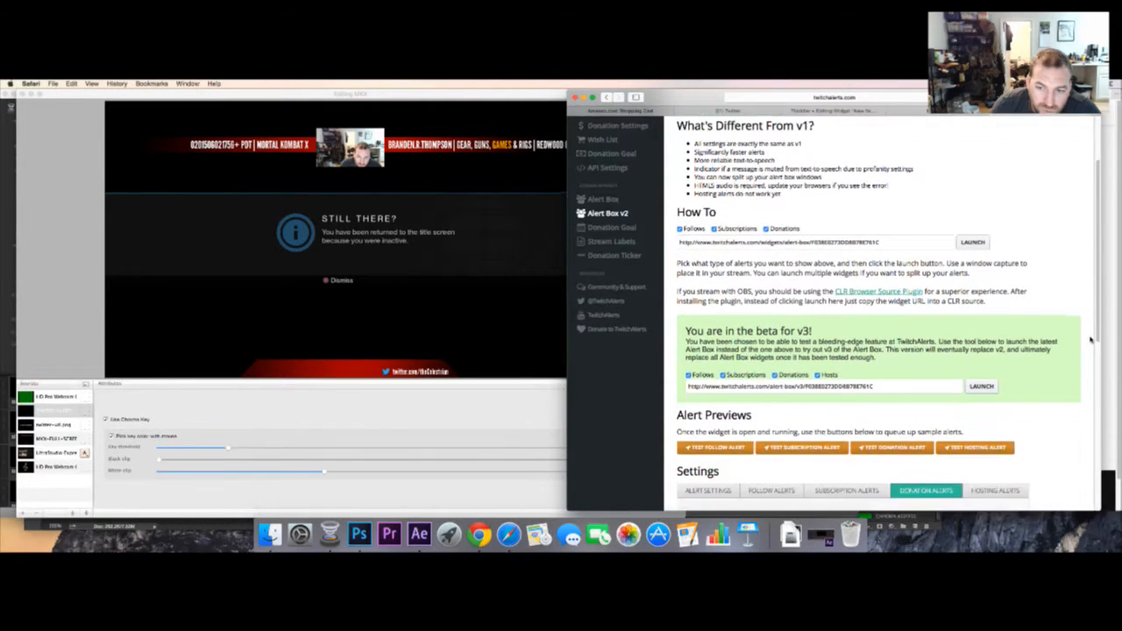
scroll(1077, 394, down, 1)
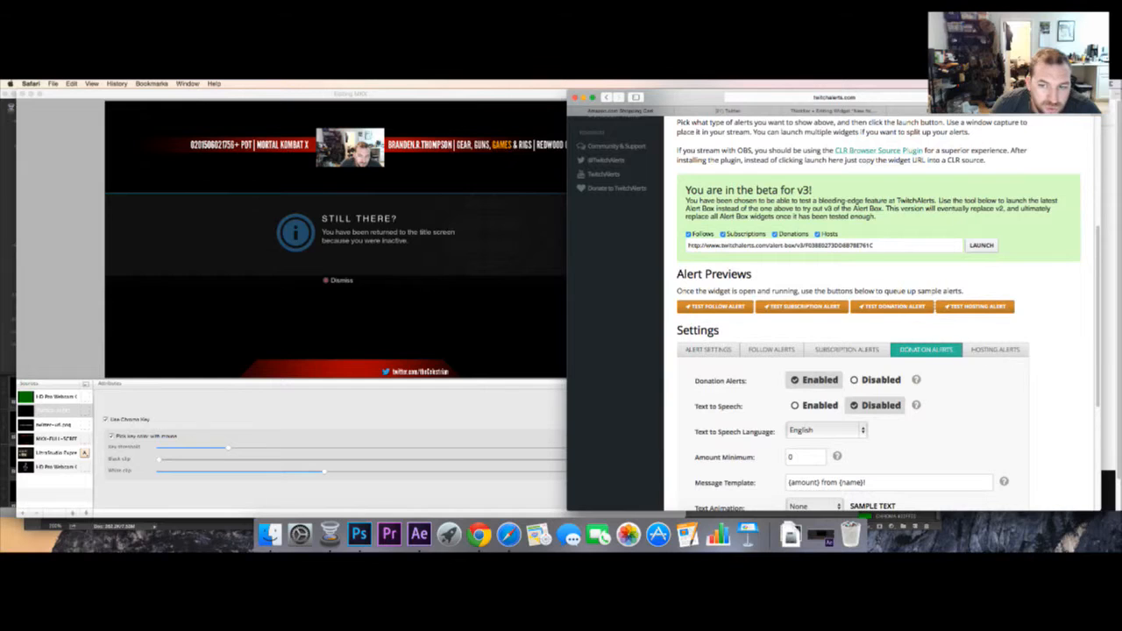
click(917, 309)
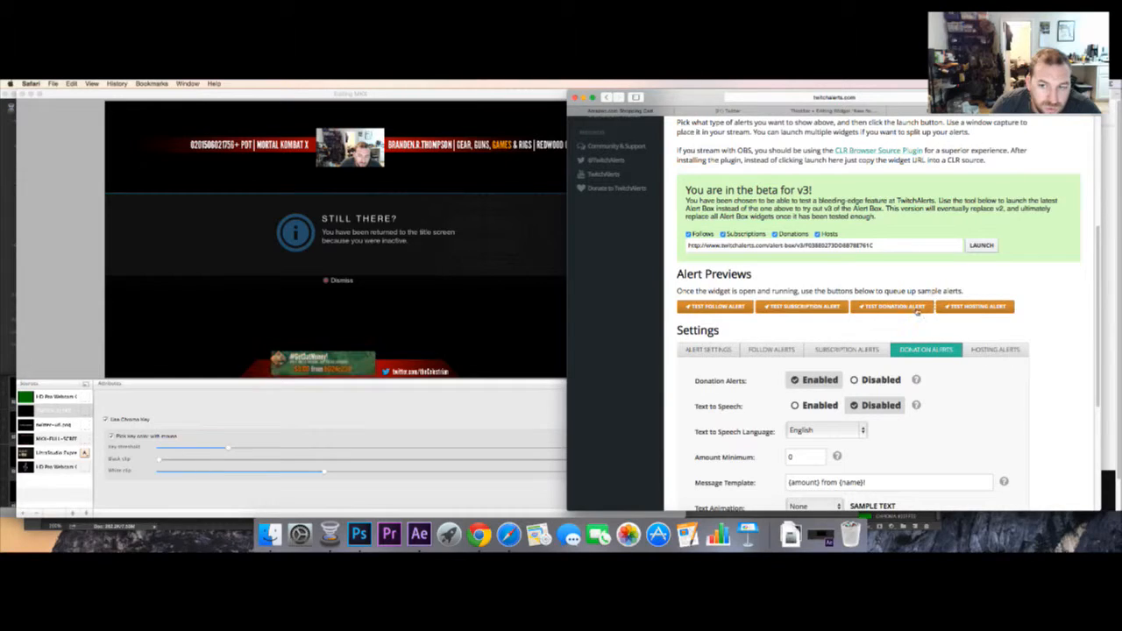
- In Wirecast, raise the TWITCH ALERT source's key threshold to roughly two thirds of its range and its white clip to about 86
click(225, 450)
drag(225, 450, 387, 447)
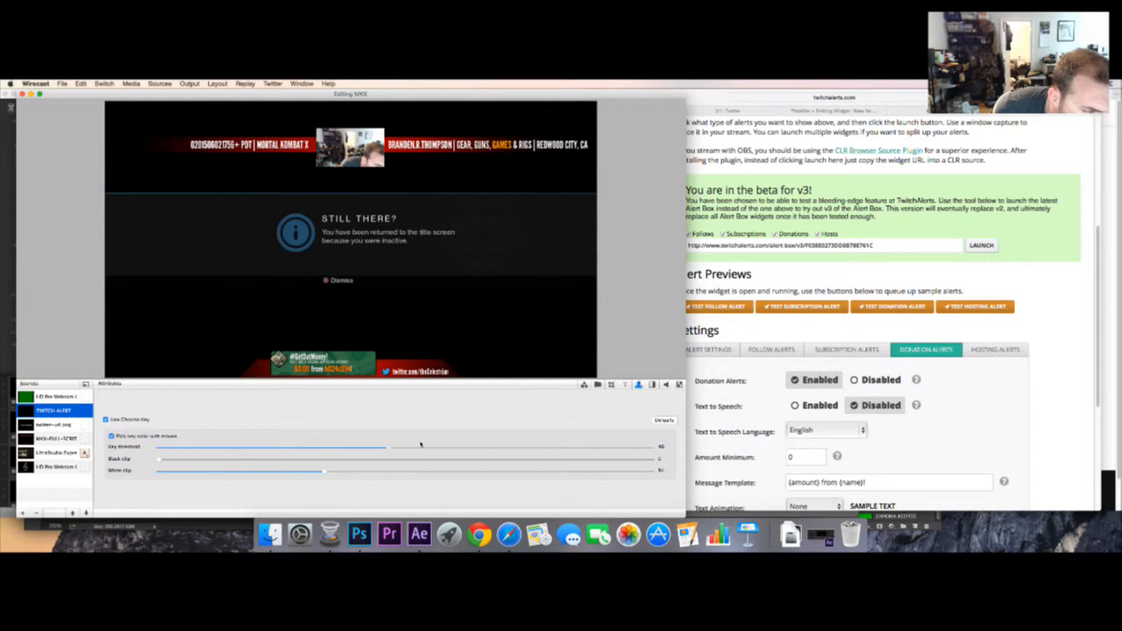
drag(472, 440, 489, 447)
mouse_move(328, 470)
mouse_down()
mouse_move(402, 471)
mouse_move(298, 471)
mouse_move(326, 471)
mouse_up()
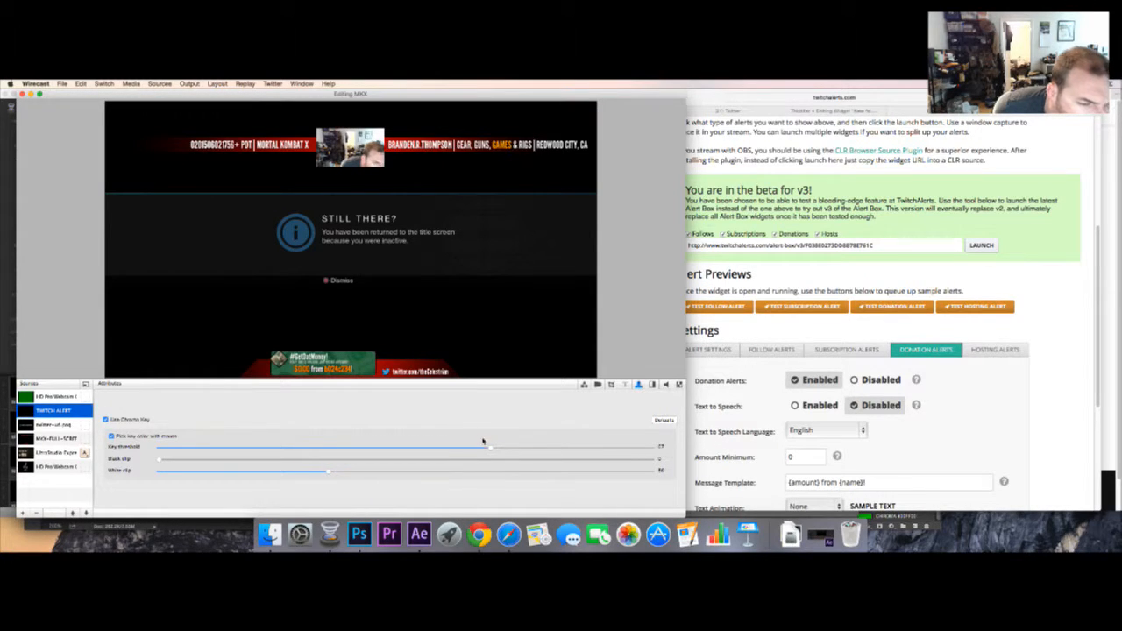
drag(489, 449, 477, 448)
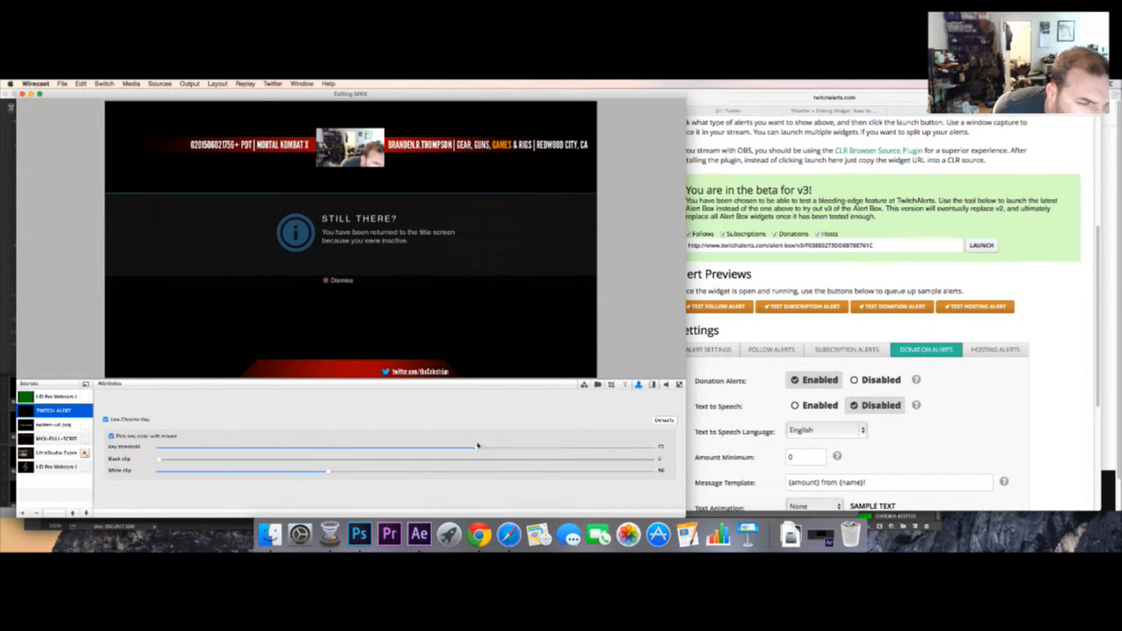
- Queue a sample follow alert on the TwitchAlerts page, and check the Twitch dashboard chat against the Wirecast shot
click(909, 304)
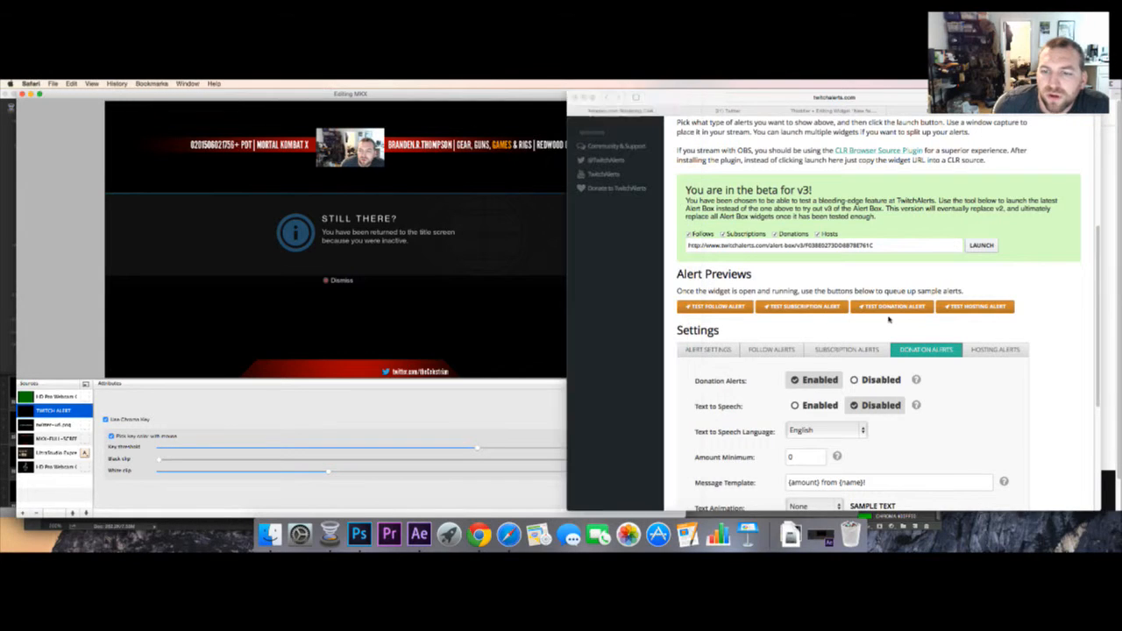
click(712, 308)
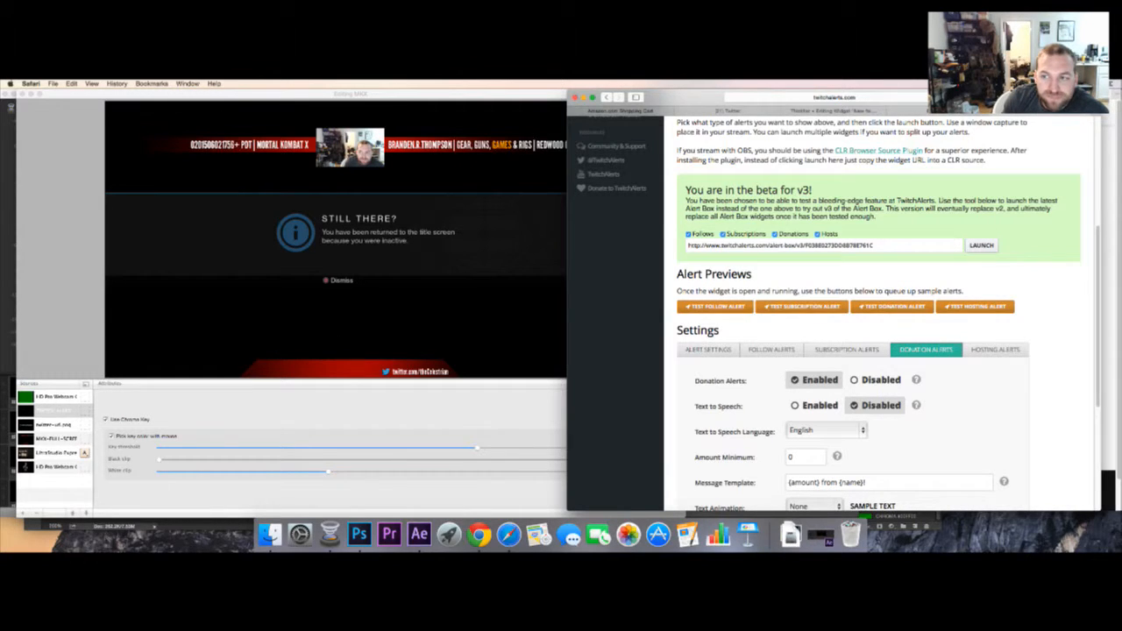
click(1111, 244)
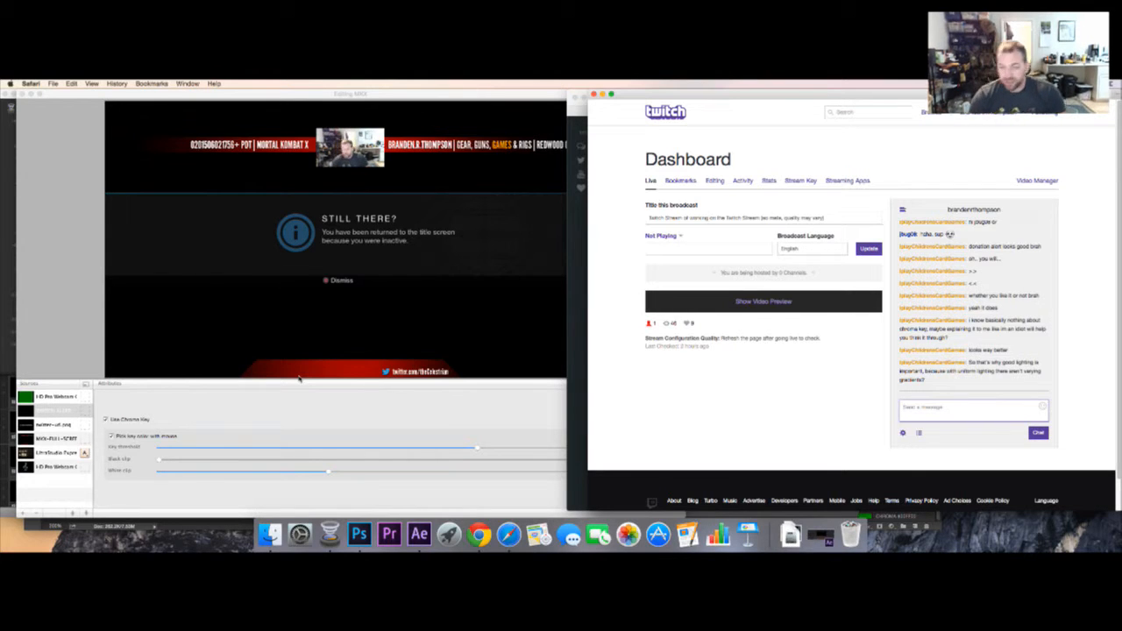
click(554, 440)
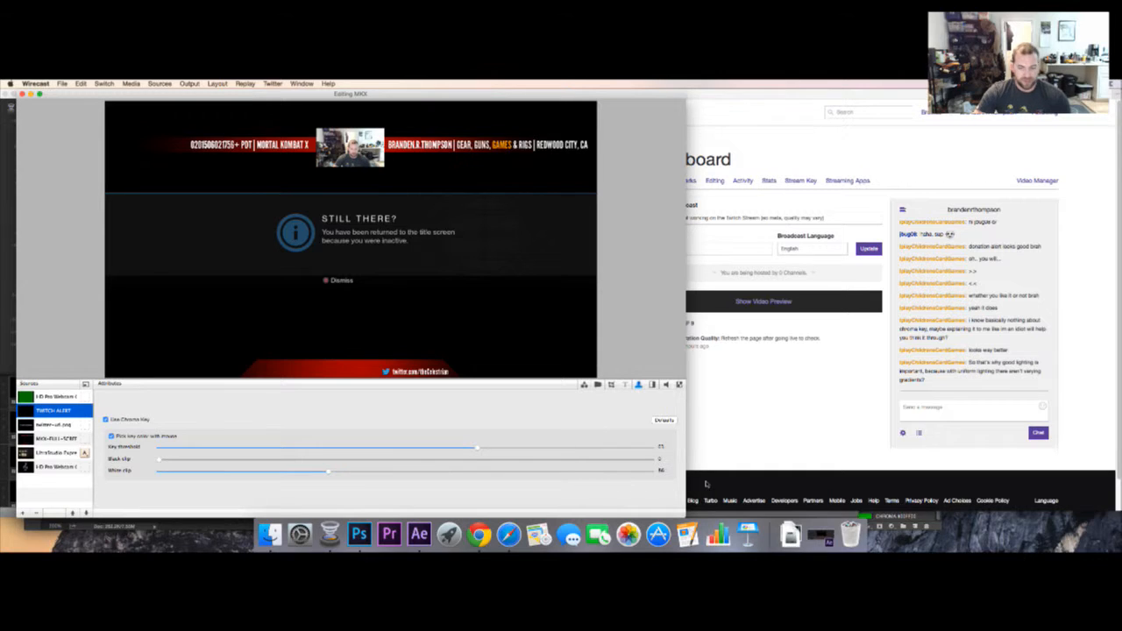
click(843, 408)
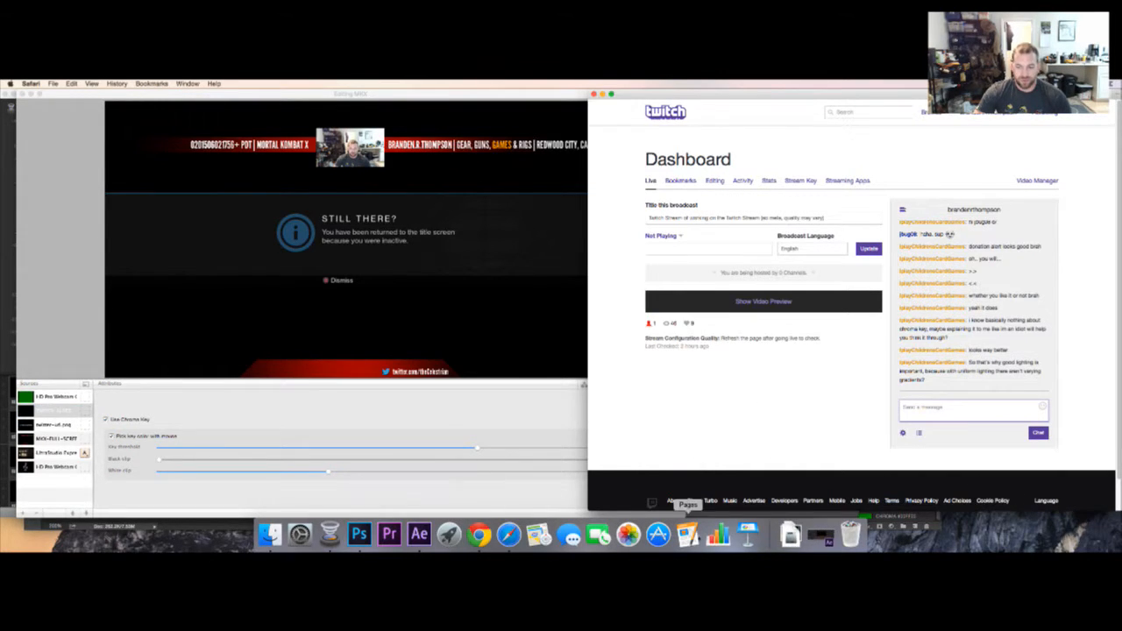
- Switch to Photoshop and show the green CHROMA #00FF00 layer behind the donation alert design
click(927, 523)
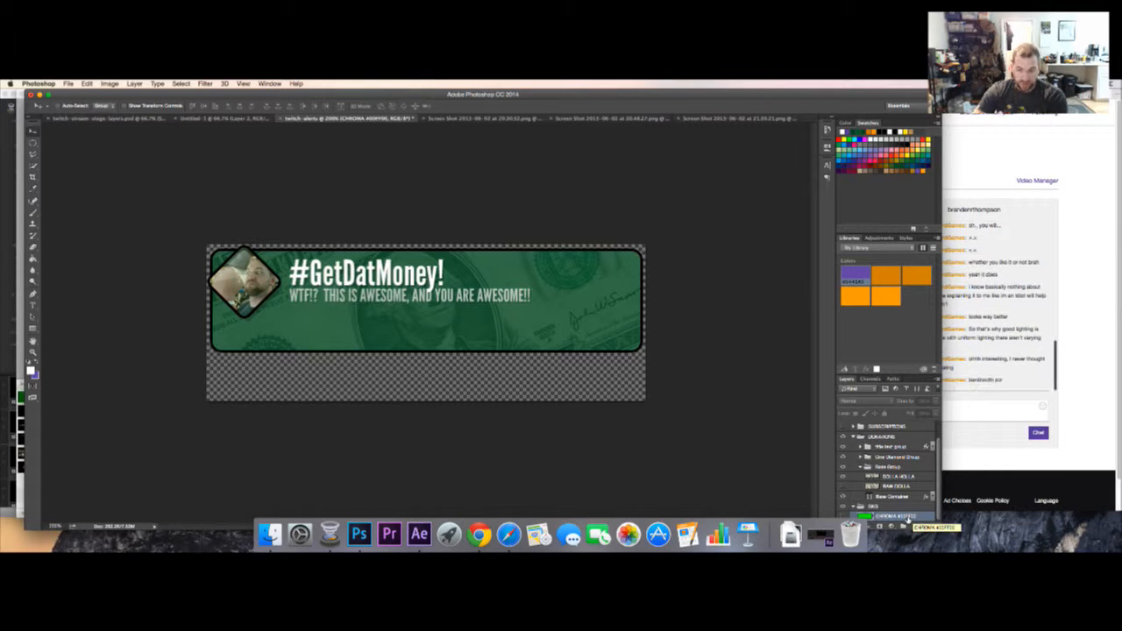
click(988, 418)
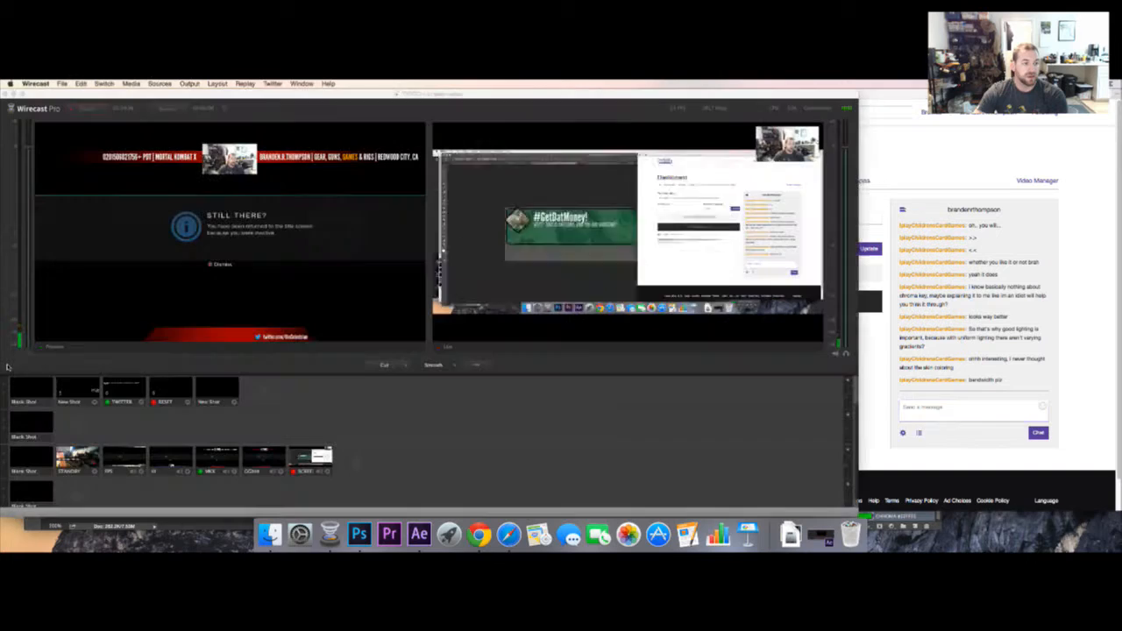
click(9, 367)
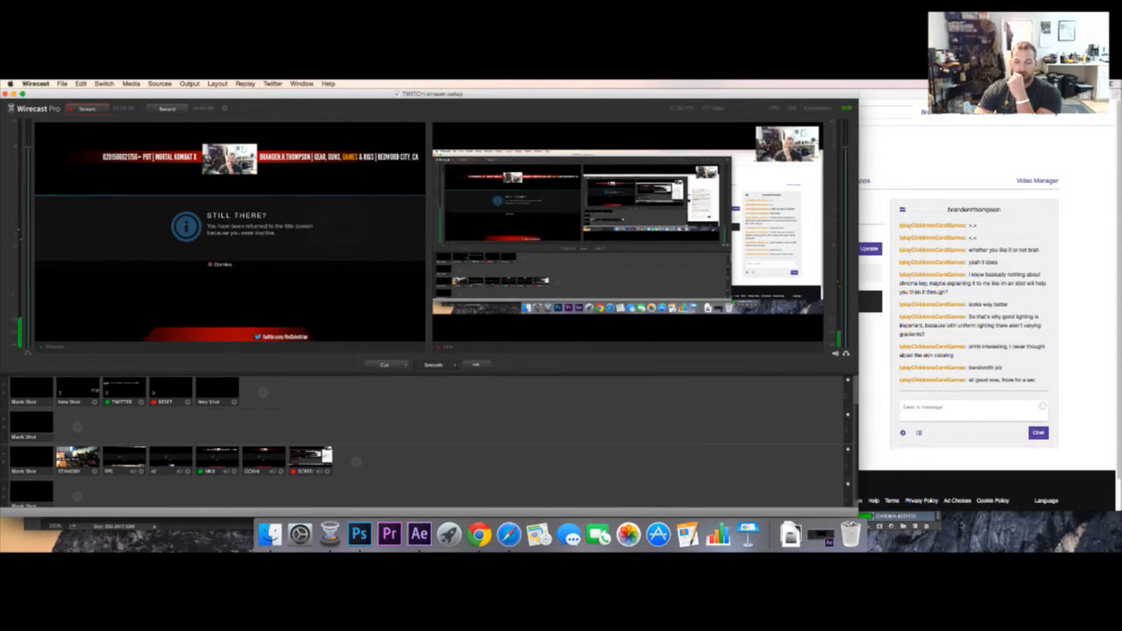
key(super+Tab)
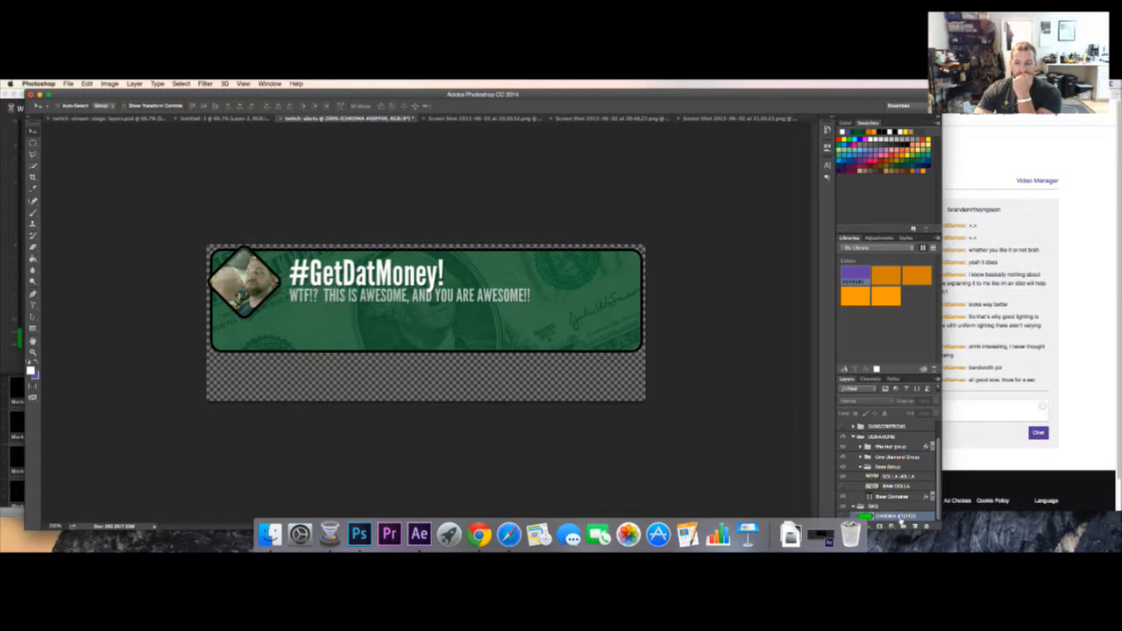
click(842, 516)
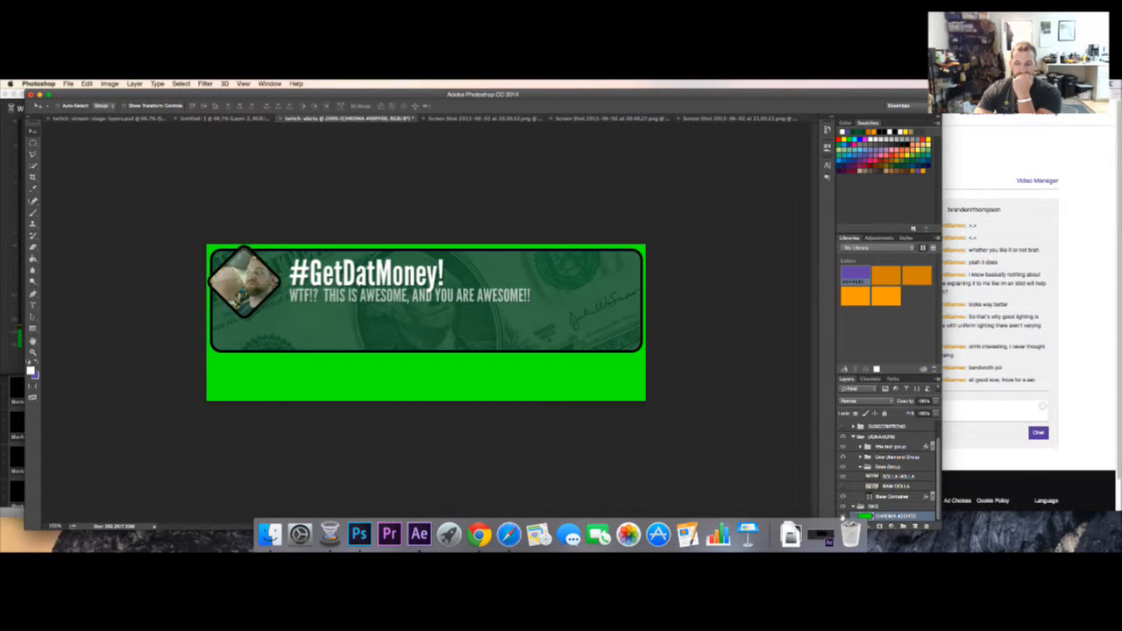
- Apply a red ff0000 Color Overlay at 100% opacity to the CHROMA #00FF00 layer
double_click(871, 517)
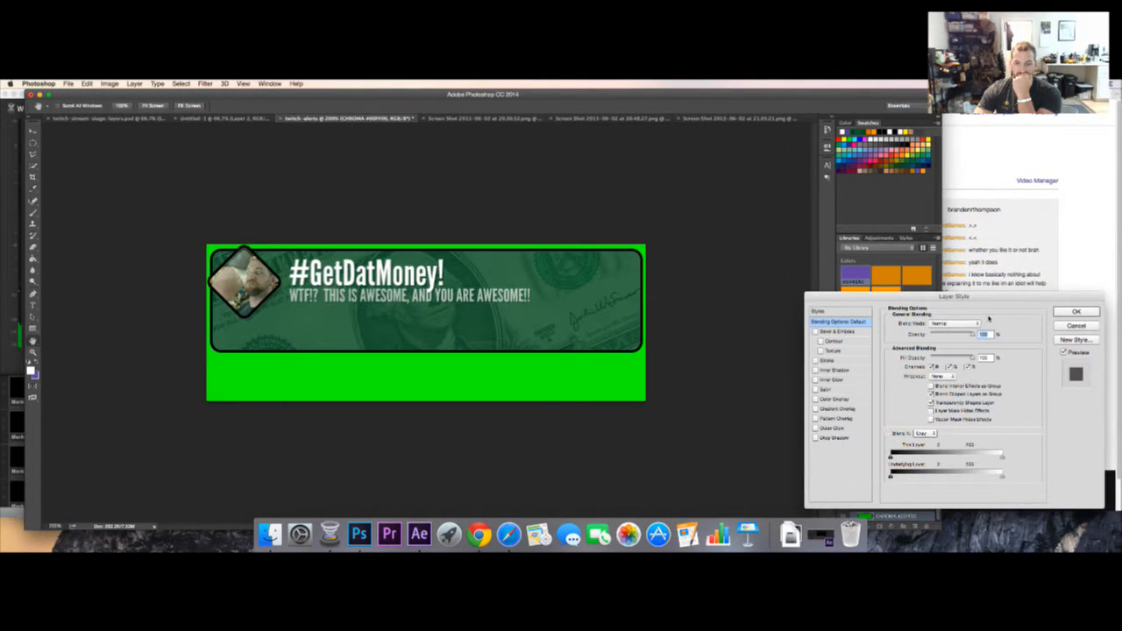
click(816, 399)
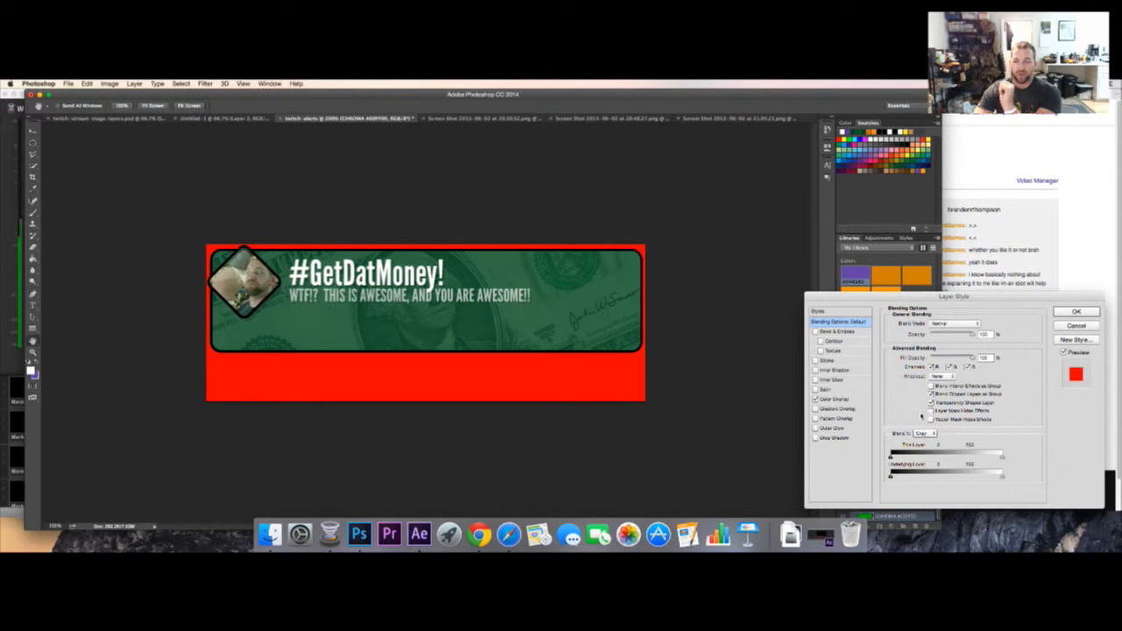
click(846, 400)
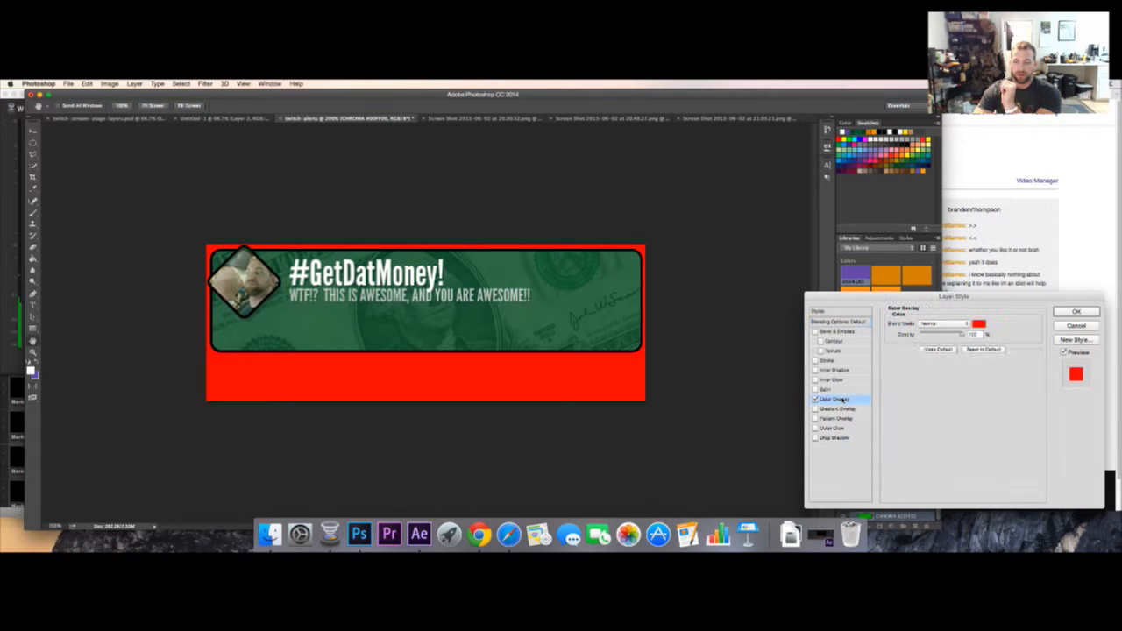
click(979, 324)
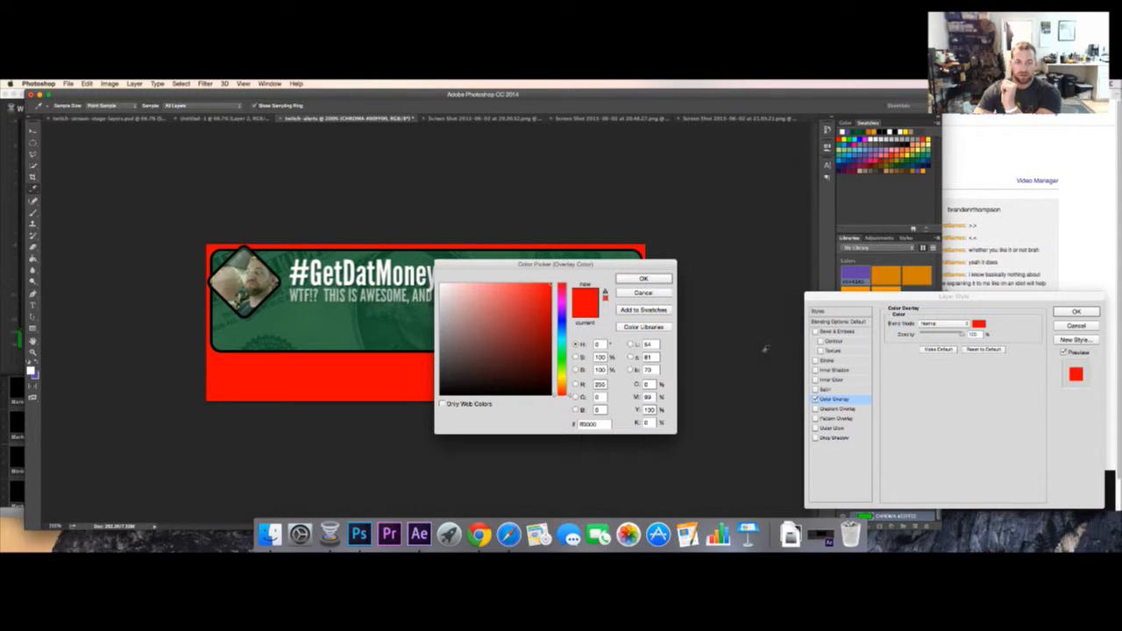
click(649, 279)
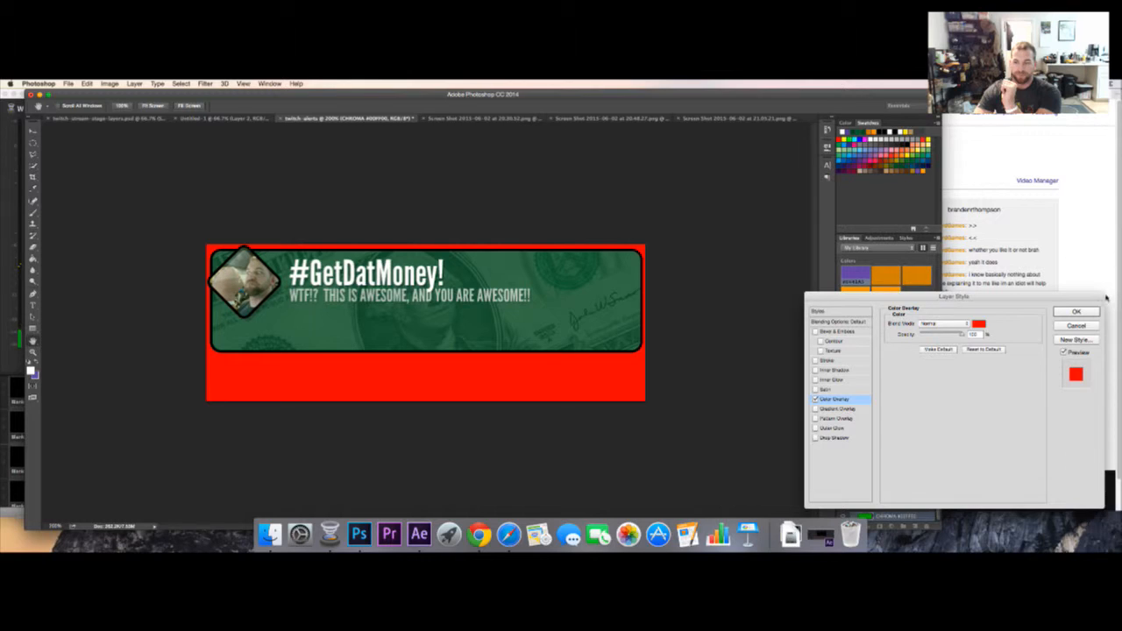
click(1076, 312)
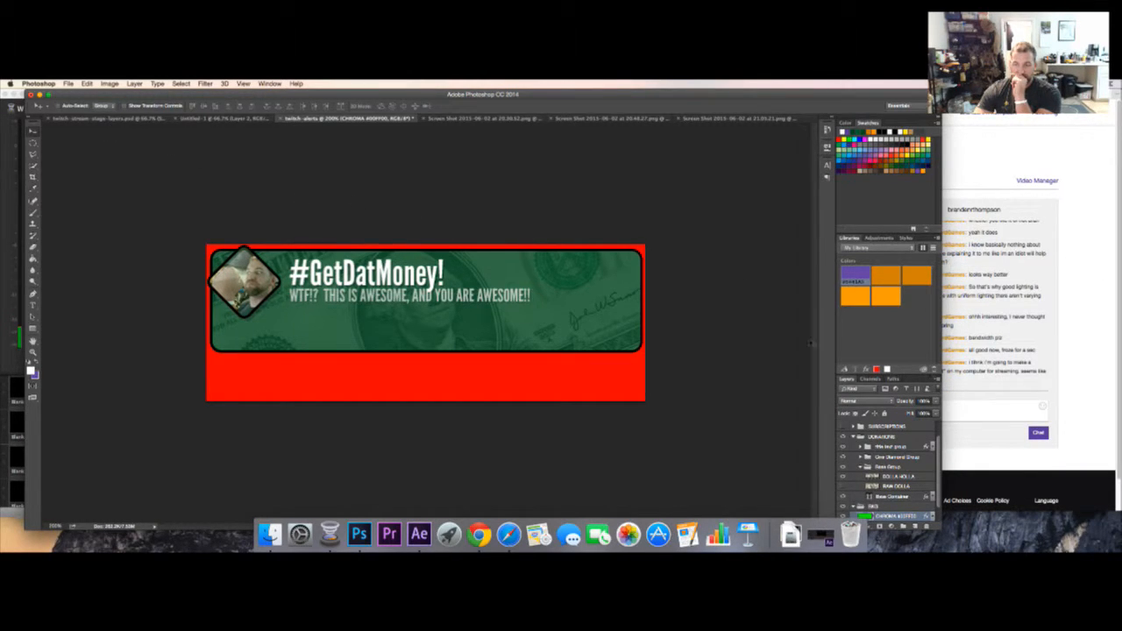
- Check the Twitch dashboard chat, and export the Photoshop alert for web as a PNG-24, replacing twitch-donation.png in the 07. ALERTS folder
click(956, 420)
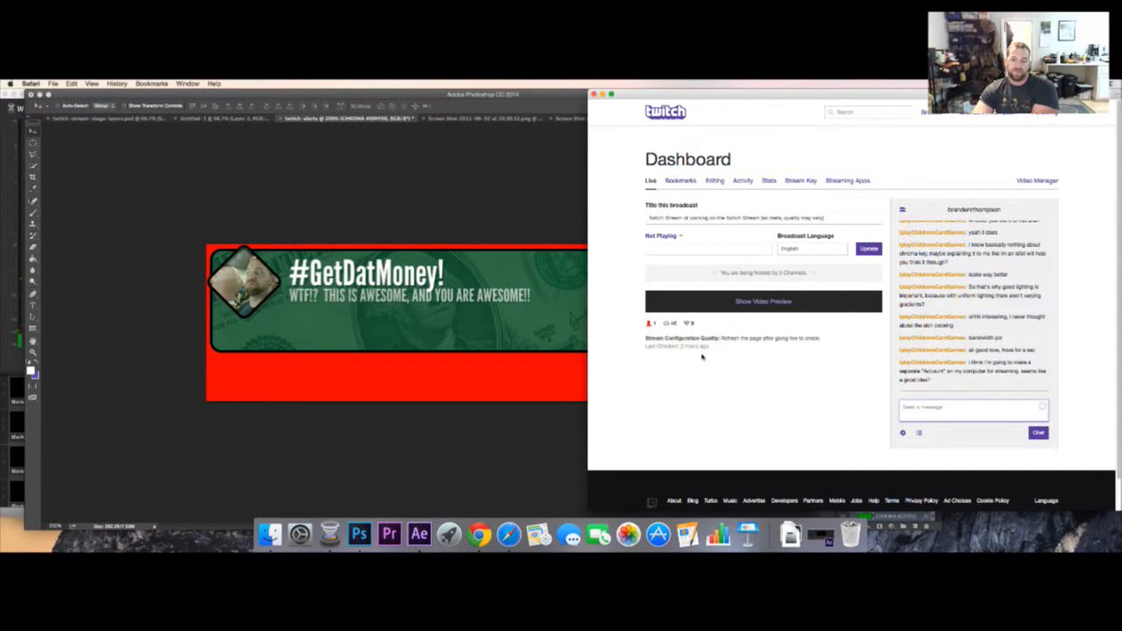
click(132, 296)
click(63, 83)
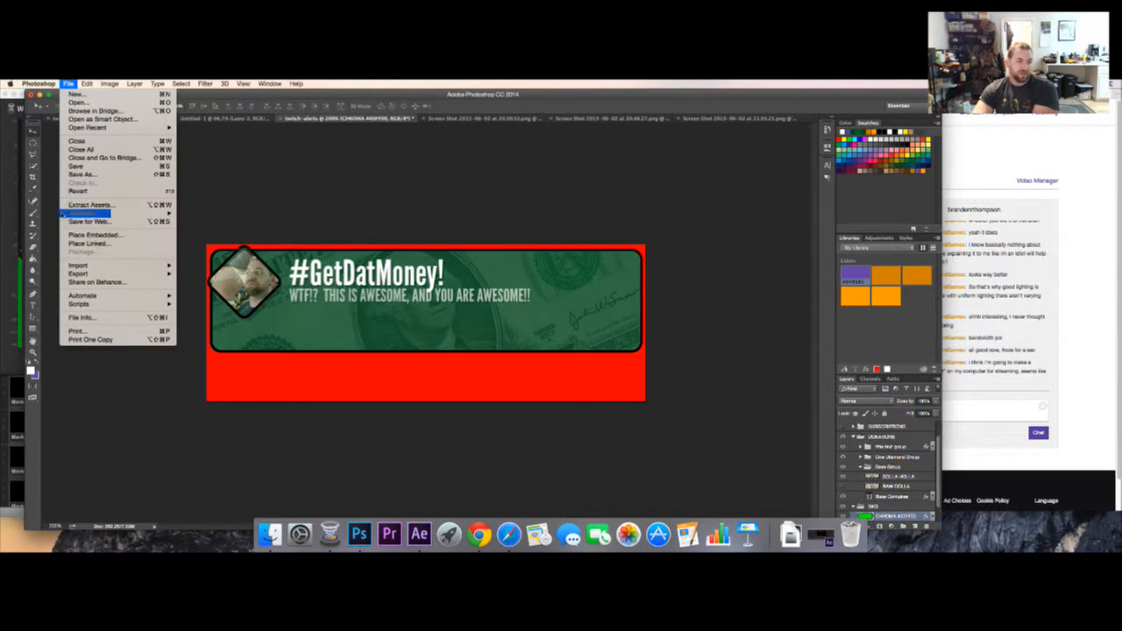
click(87, 221)
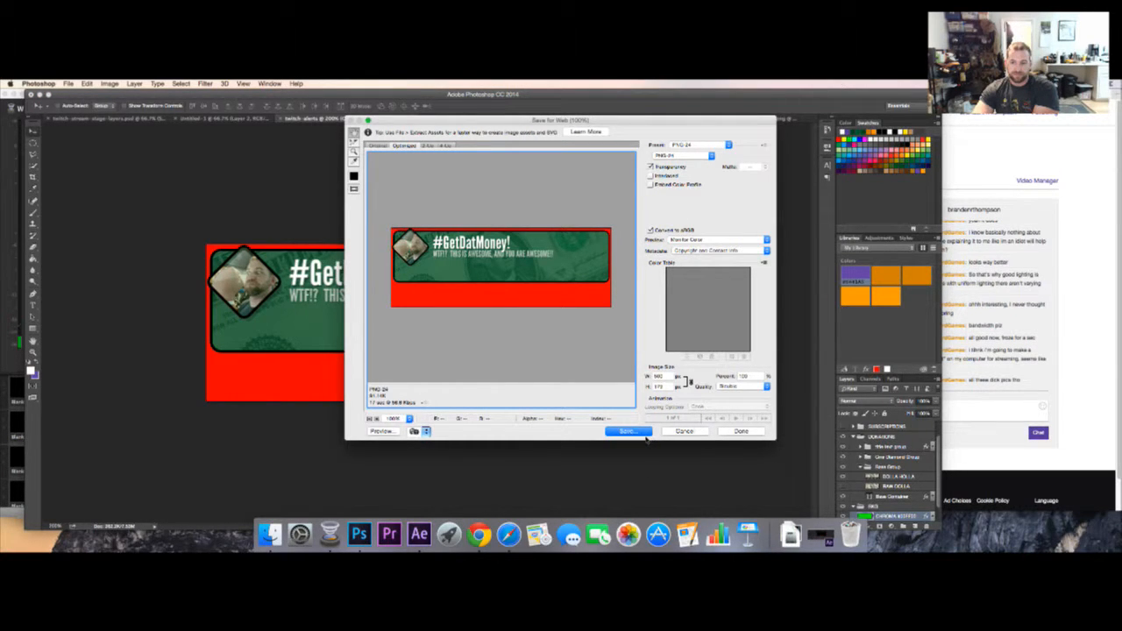
click(645, 433)
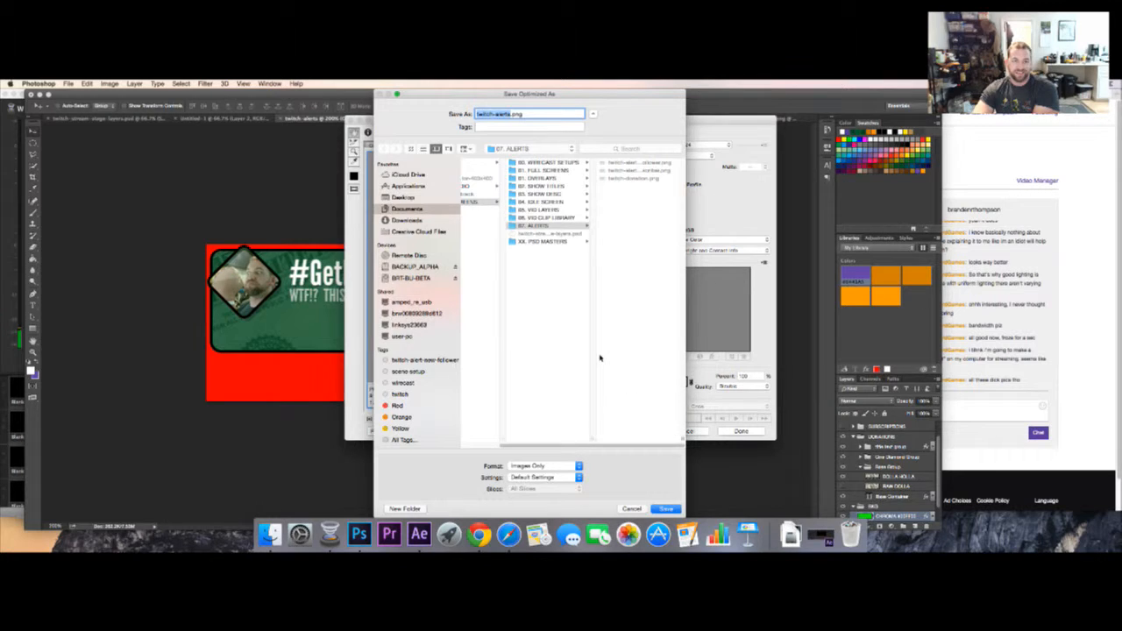
click(981, 411)
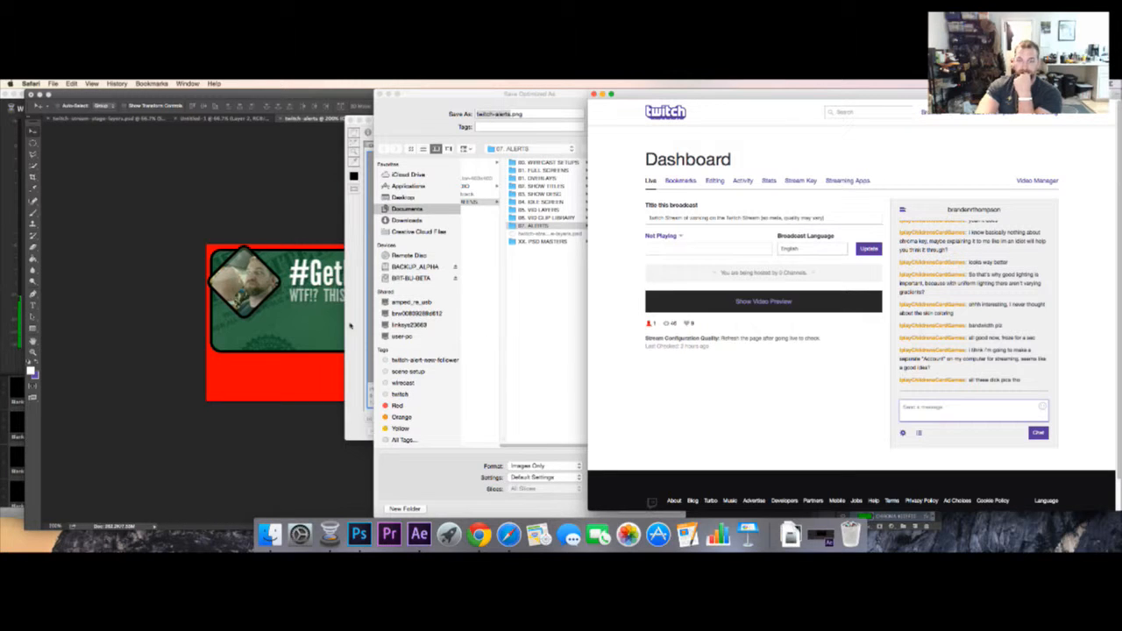
click(505, 311)
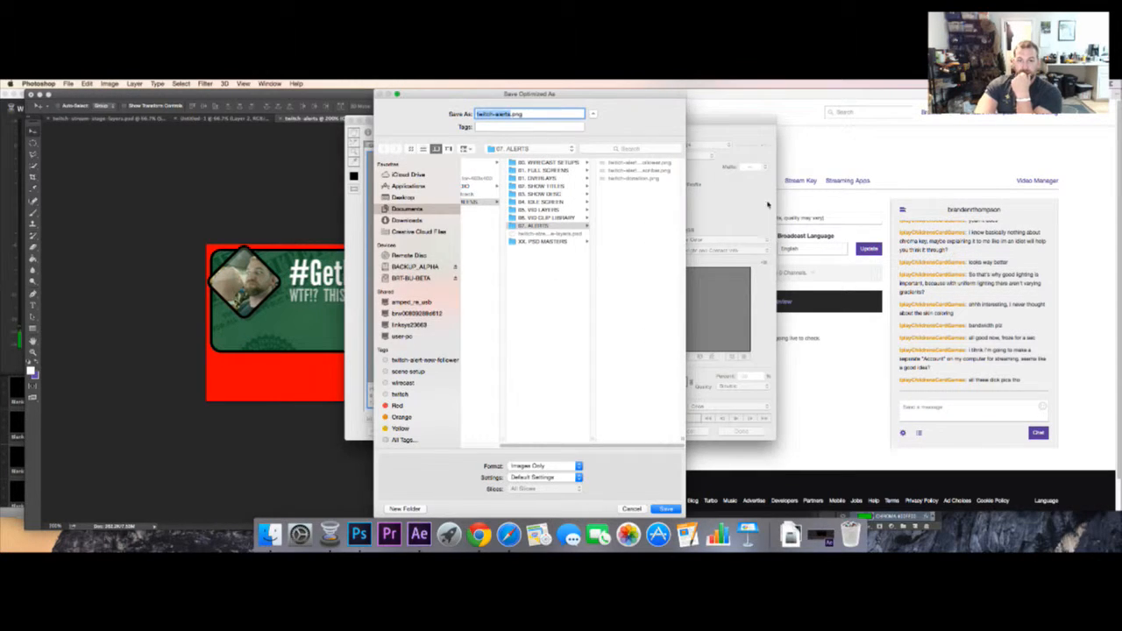
click(653, 179)
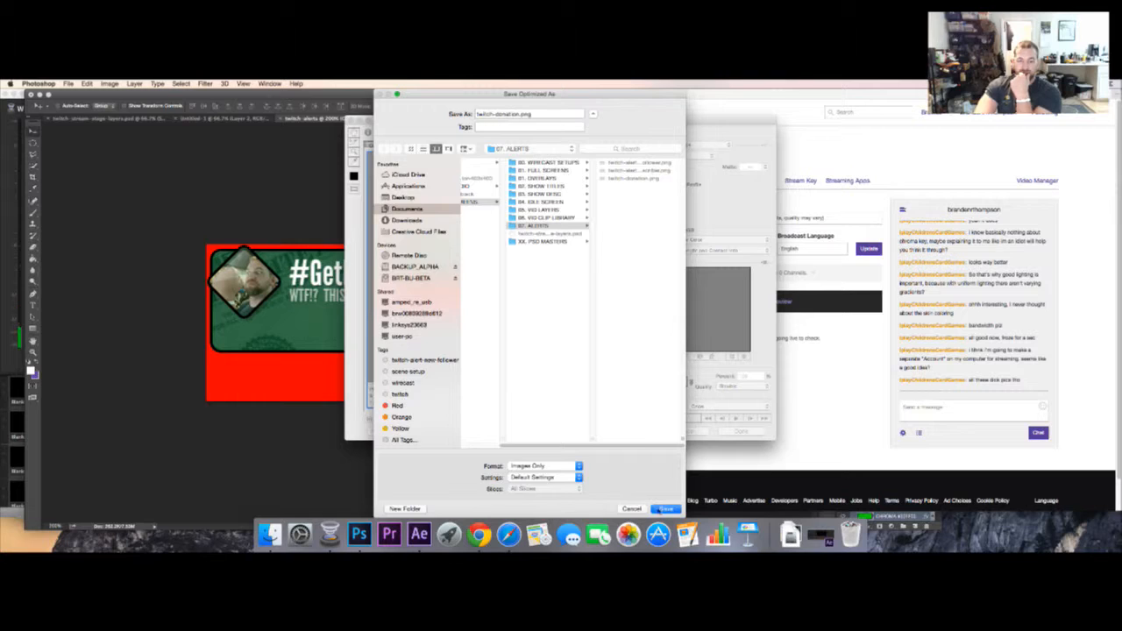
click(658, 510)
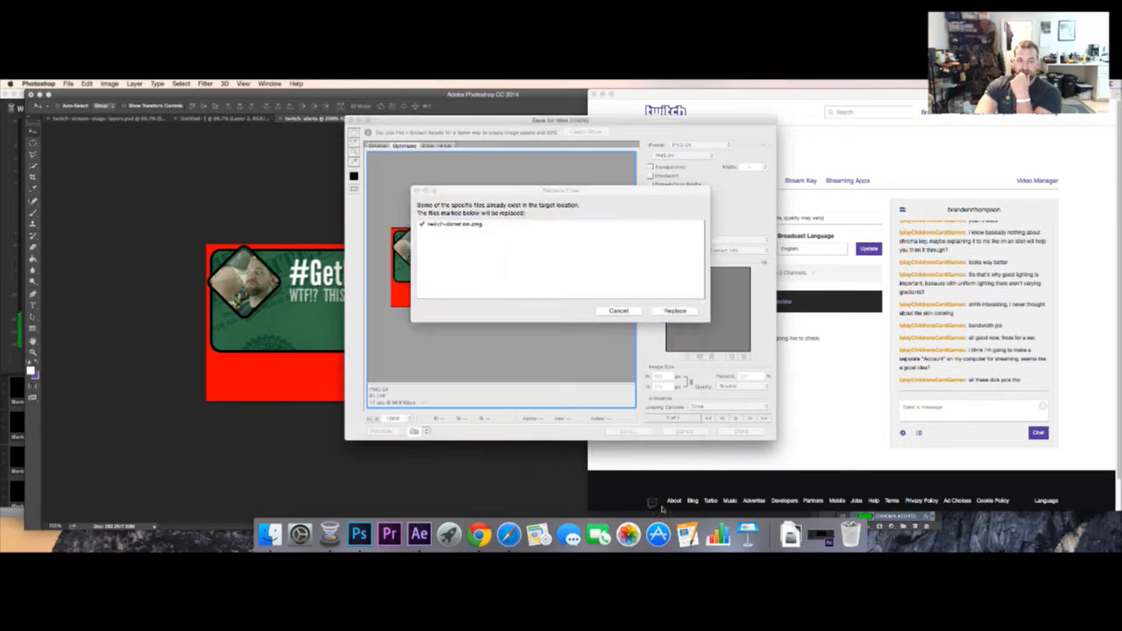
click(677, 312)
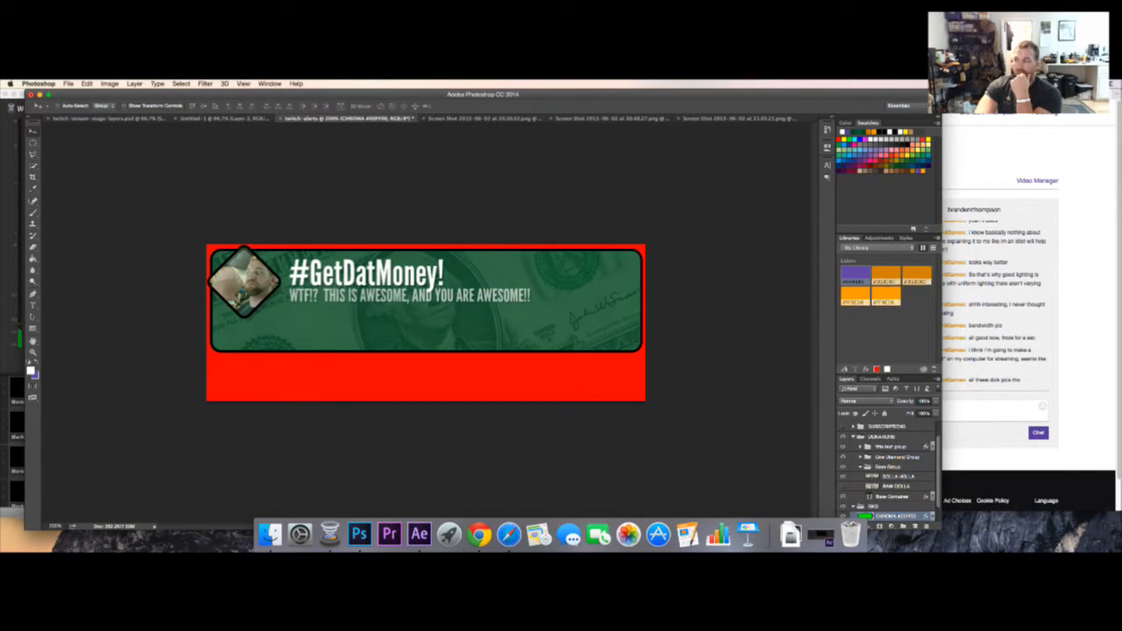
- Switch to the TwitchAlerts page in Safari and queue two sample donation alerts
click(971, 403)
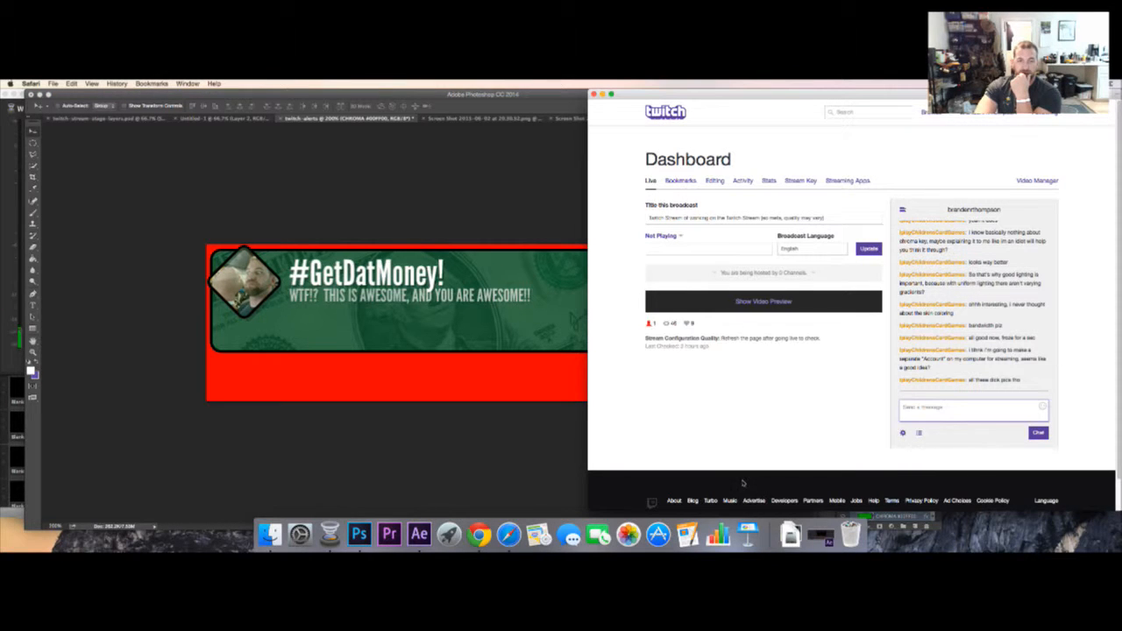
click(508, 535)
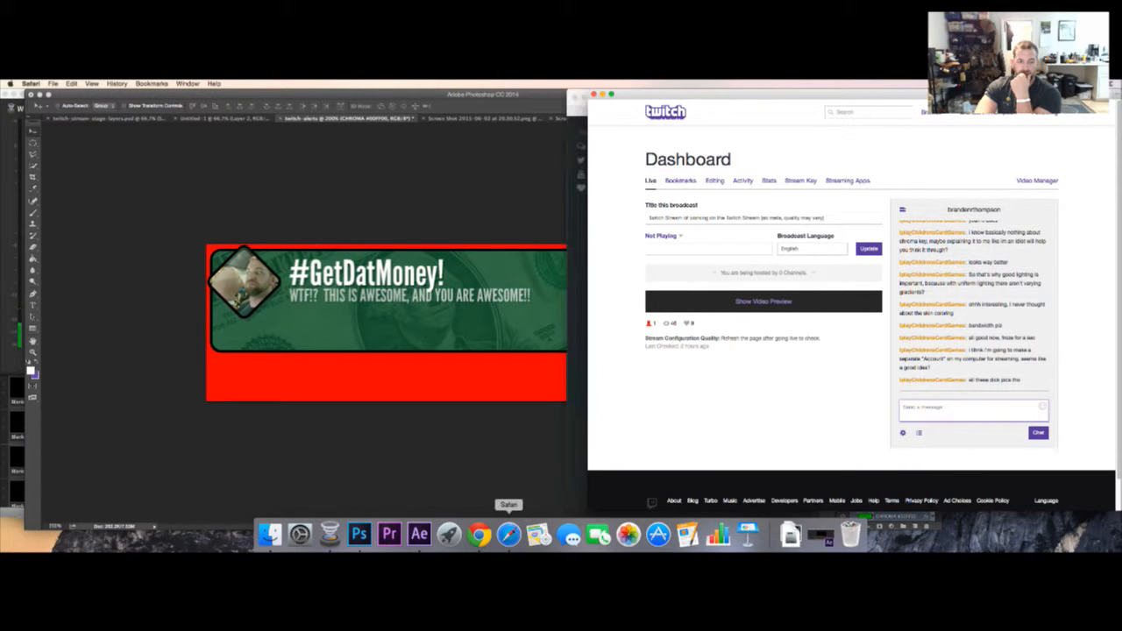
click(580, 390)
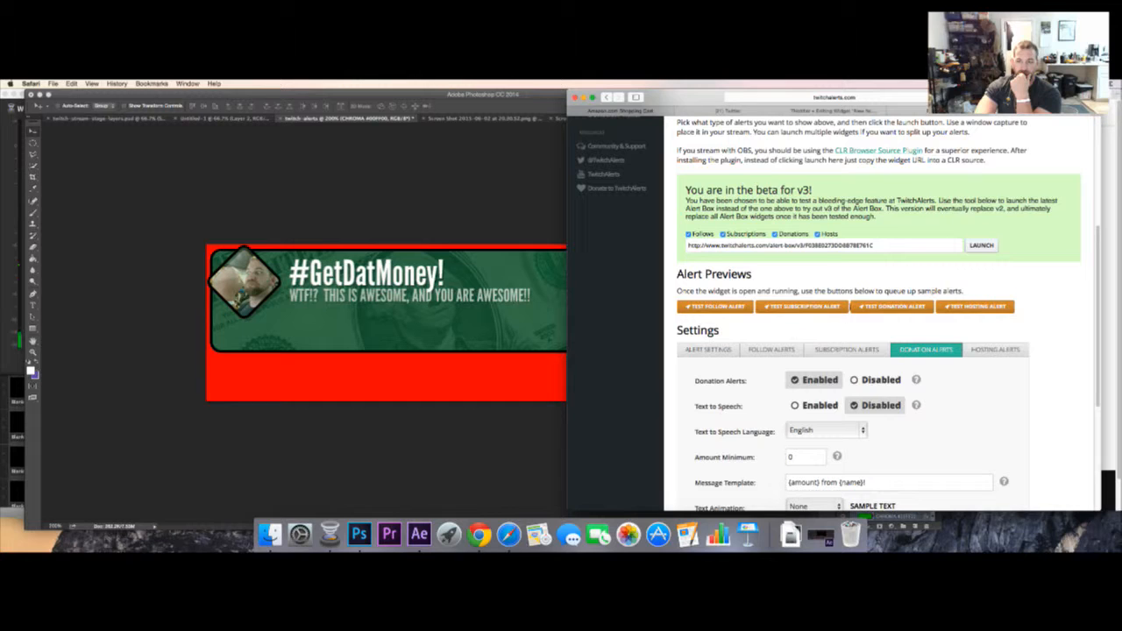
double_click(880, 306)
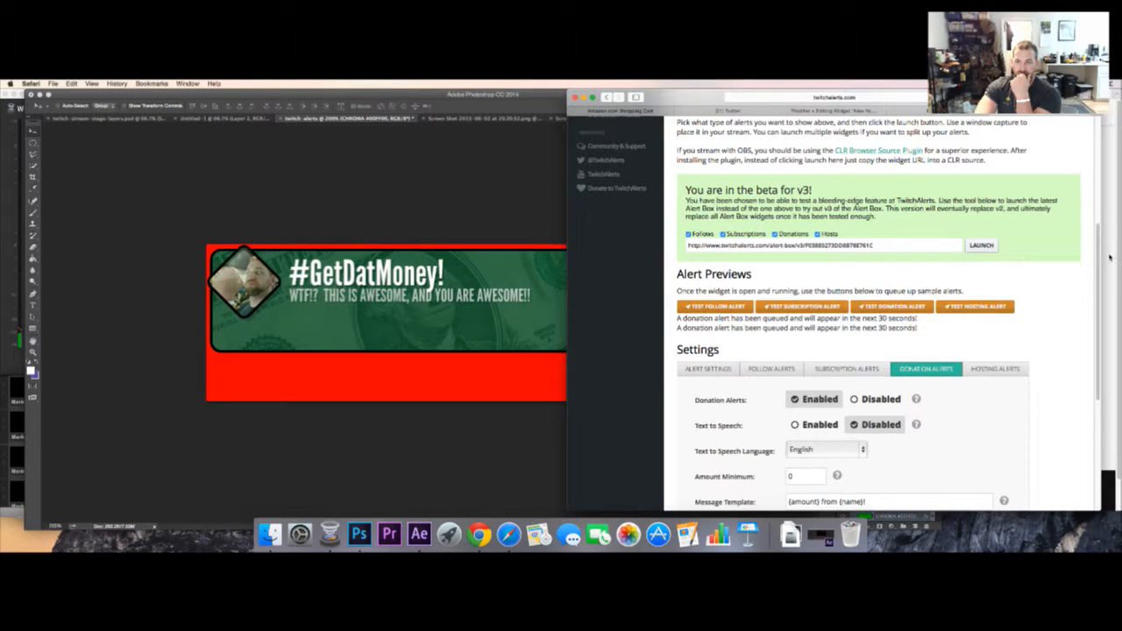
- Upload twitch-donation.png from the 07. ALERTS folder as the donation alert image and save the settings
drag(1097, 256, 1078, 339)
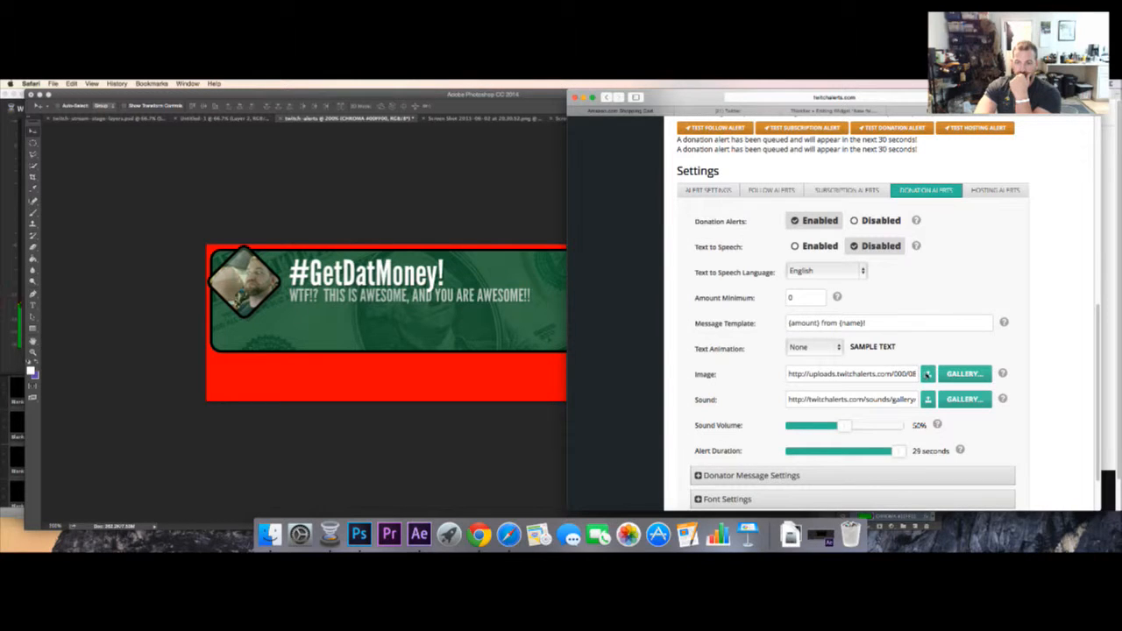
scroll(927, 373, down, 1)
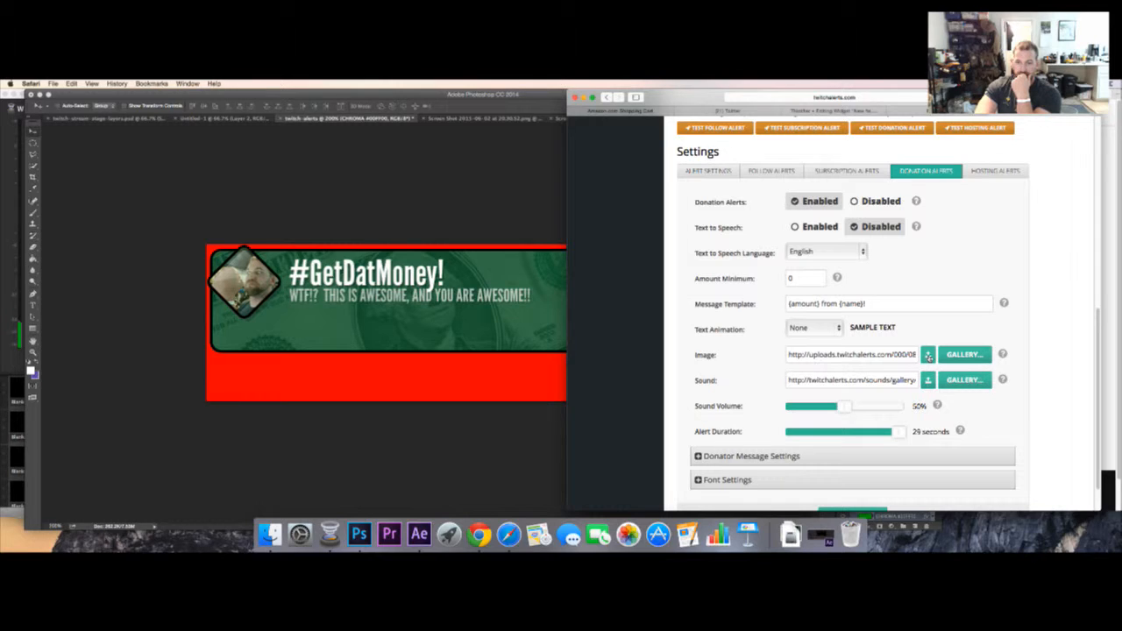
click(928, 355)
click(920, 156)
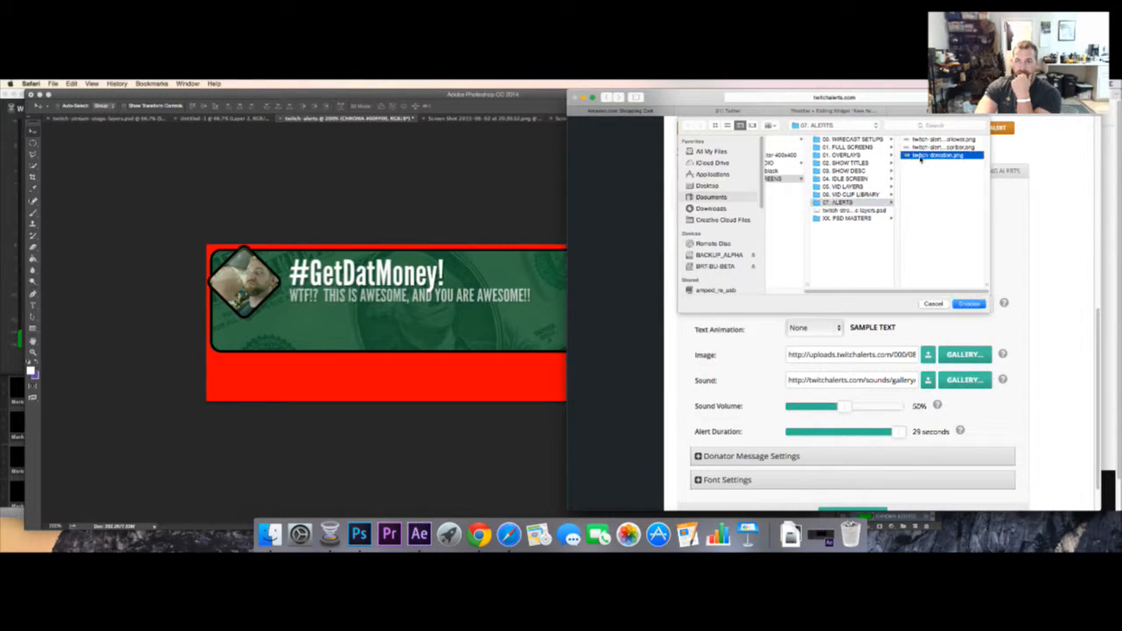
click(966, 304)
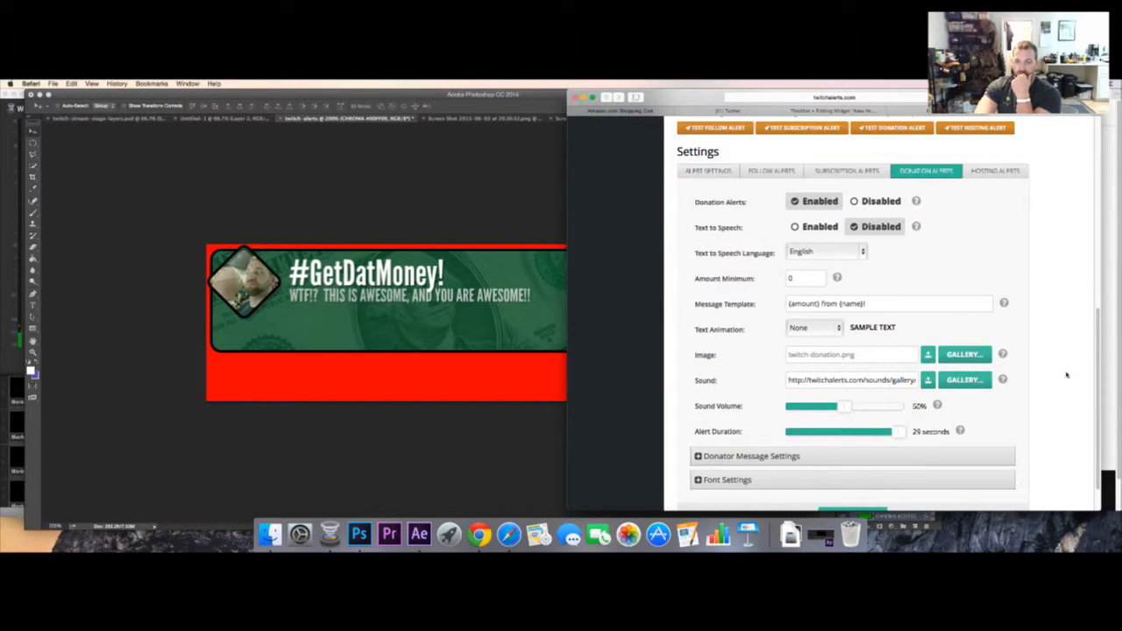
drag(1094, 369, 1091, 417)
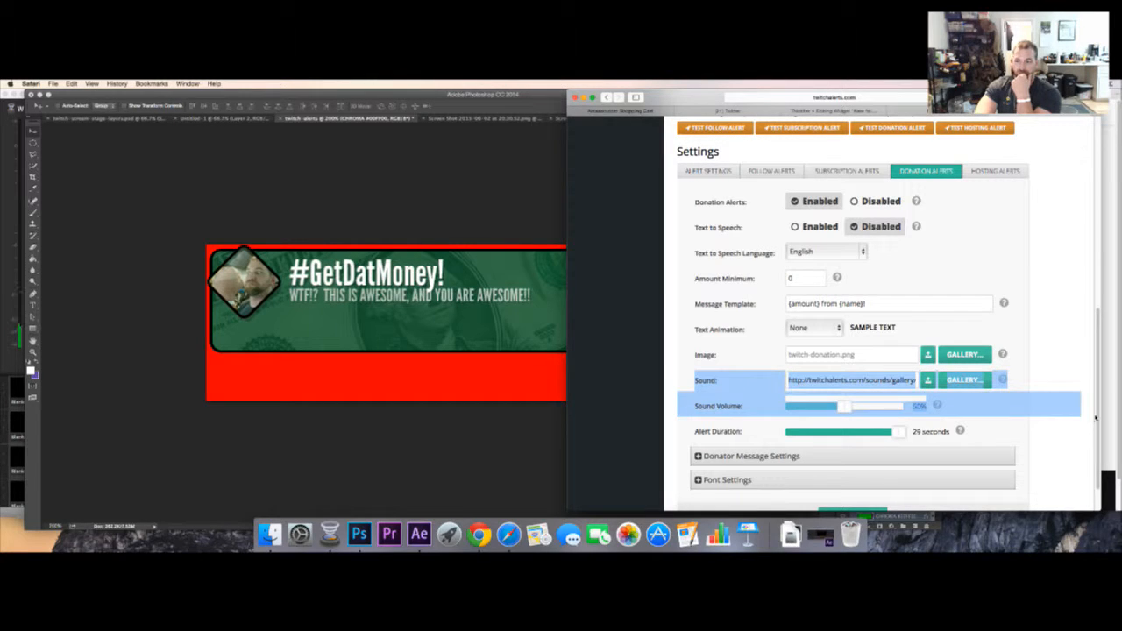
scroll(1098, 419, down, 2)
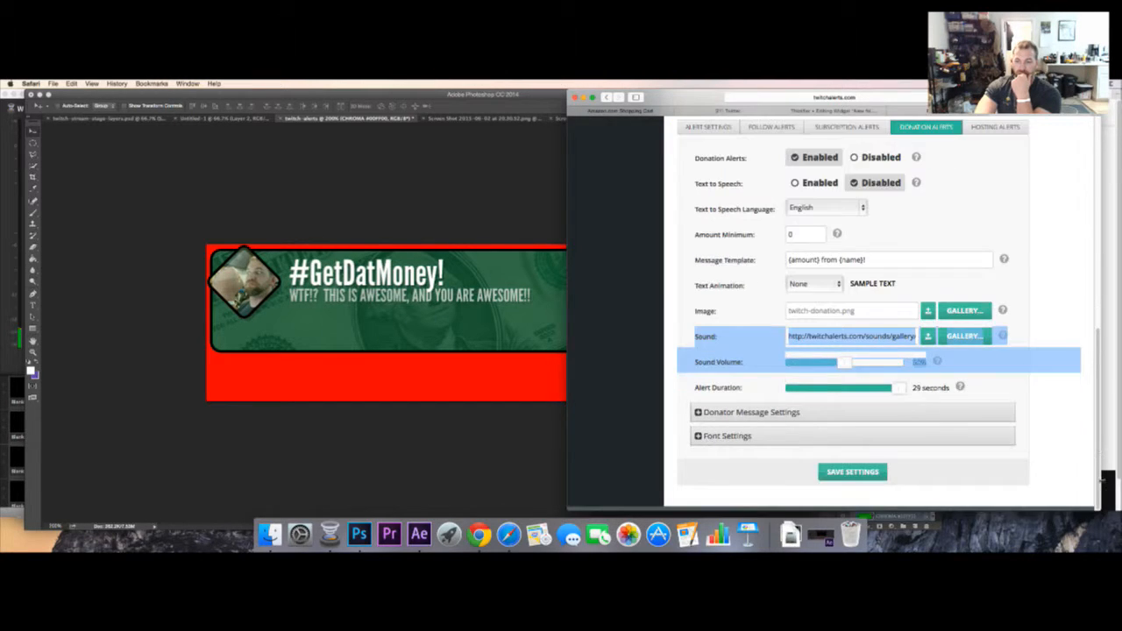
click(852, 471)
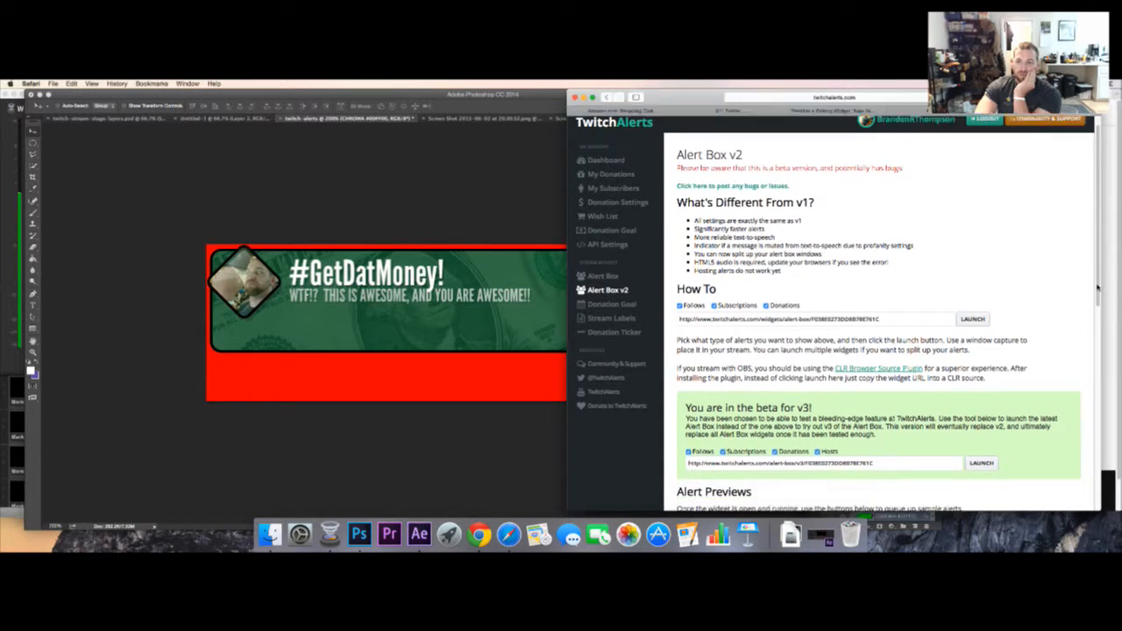
- Queue a sample donation alert on the TwitchAlerts page and check how it appears in the Wirecast preview
scroll(879, 403, down, 4)
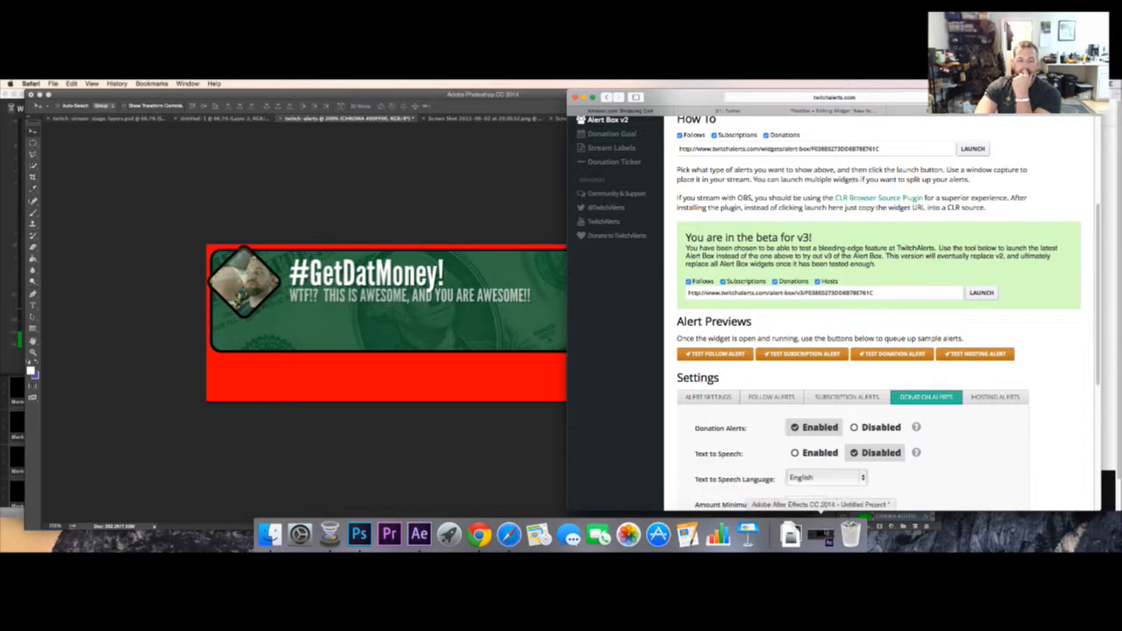
click(329, 532)
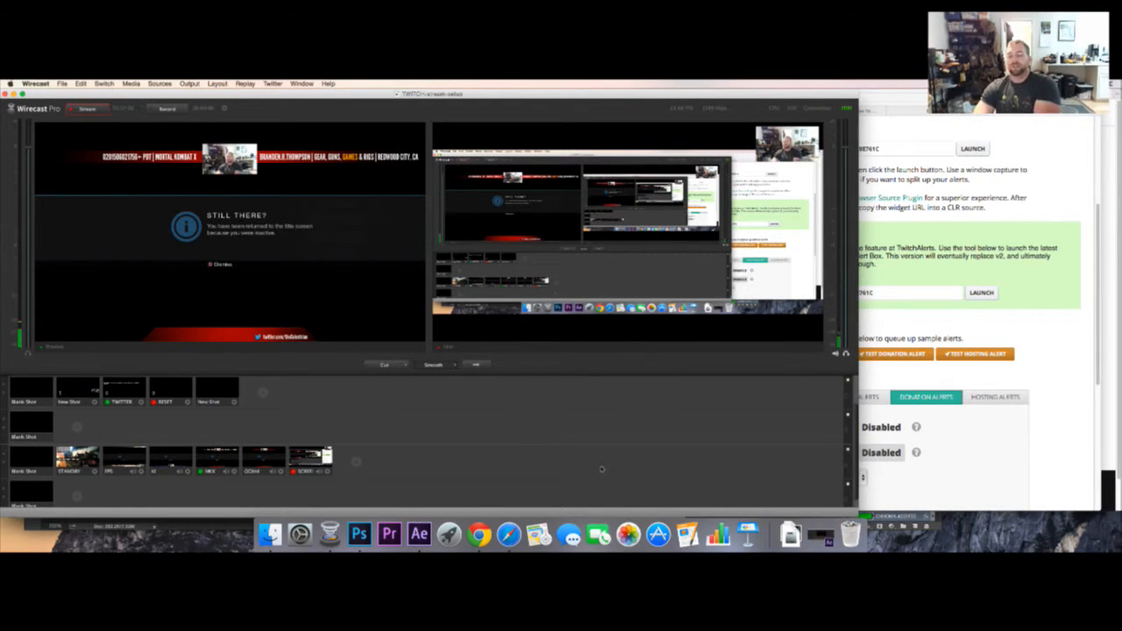
click(901, 353)
click(902, 353)
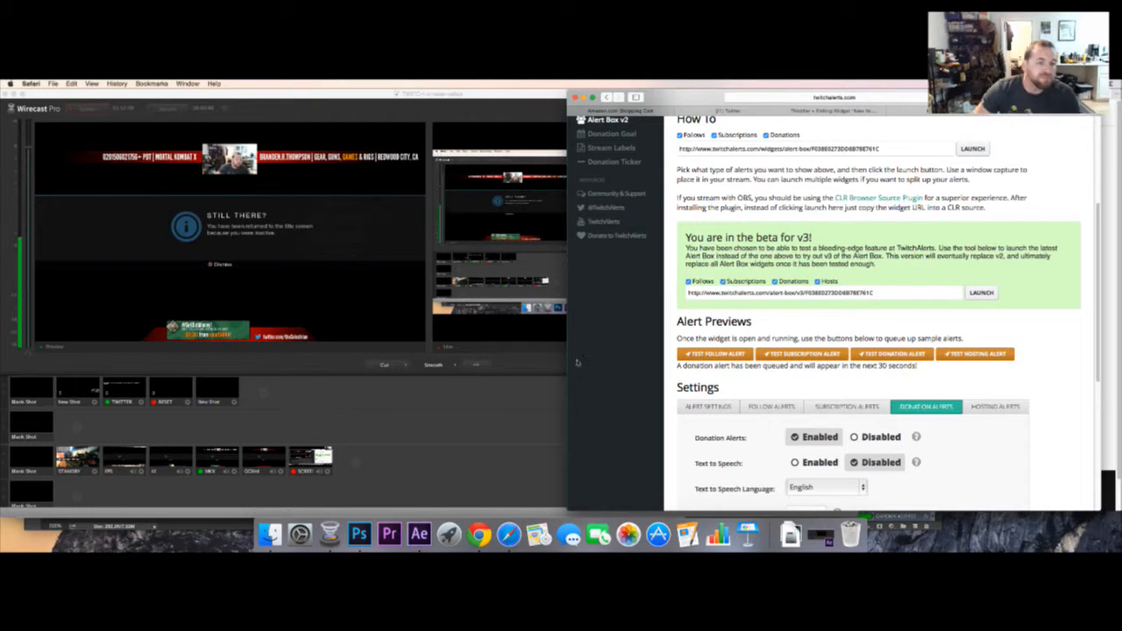
click(548, 386)
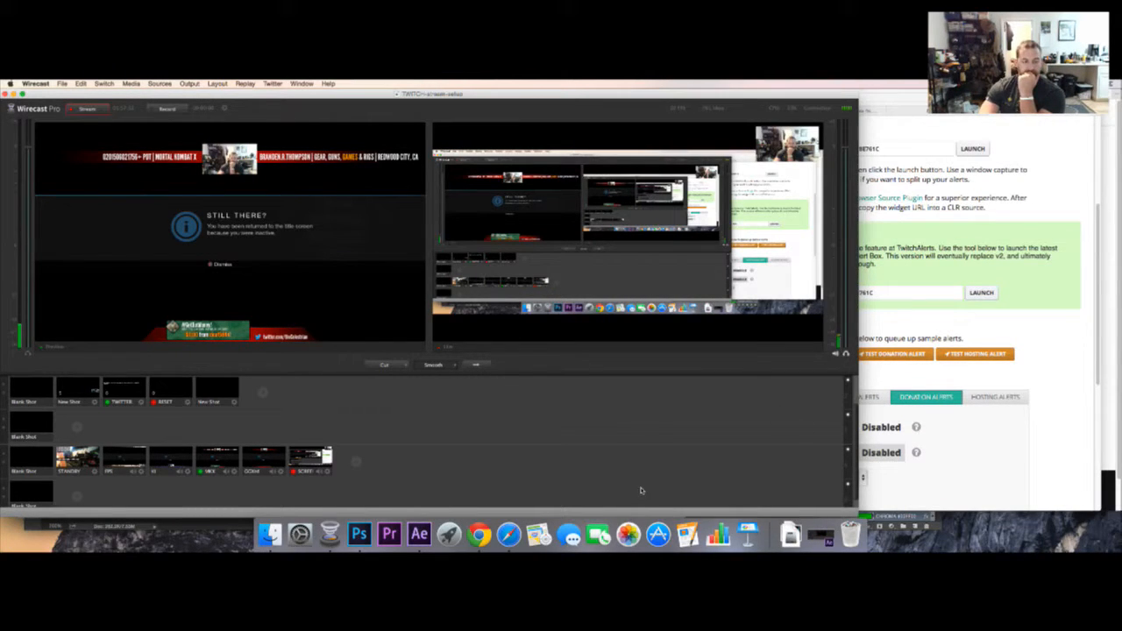
- Open the MKX shot for editing in Wirecast and shift its editor window to inspect the alert's chroma key
right_click(232, 457)
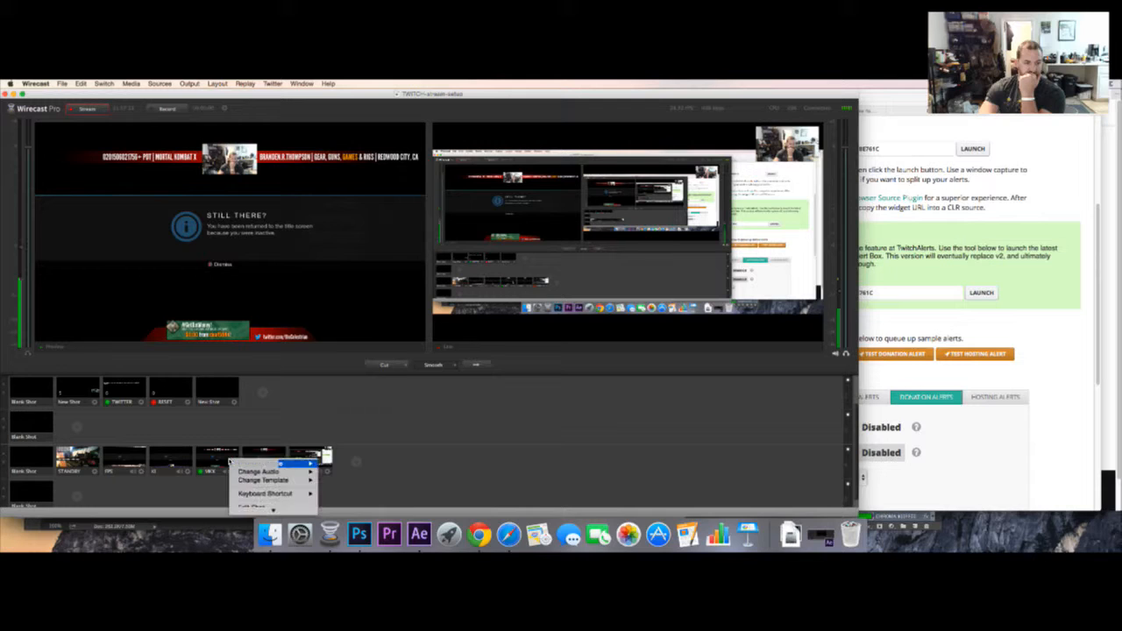
click(254, 502)
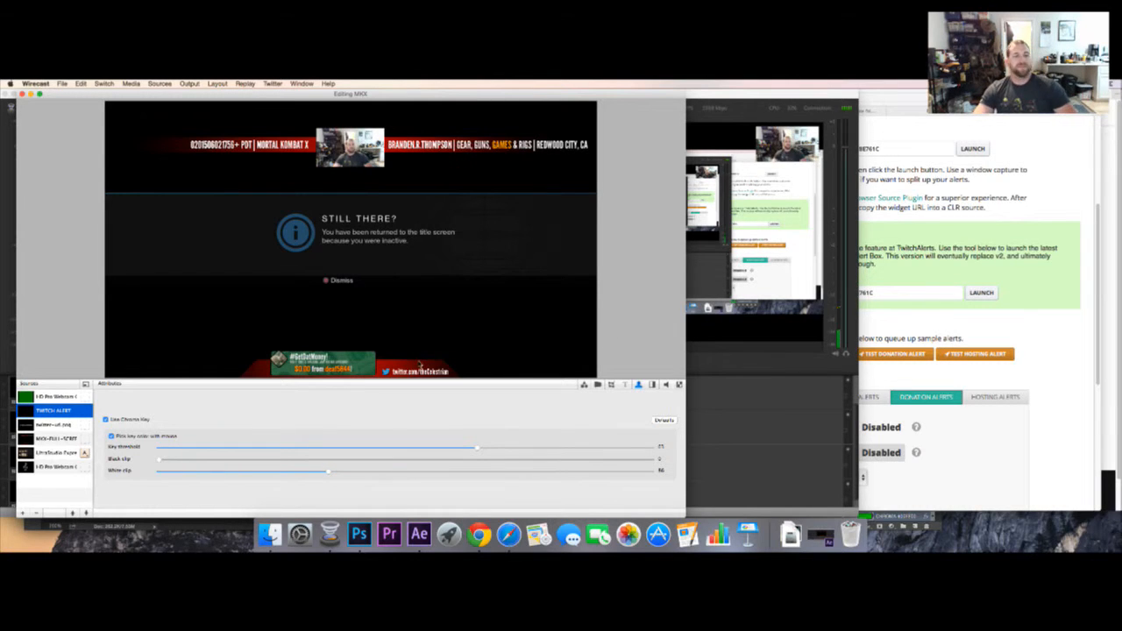
drag(480, 94, 1121, 98)
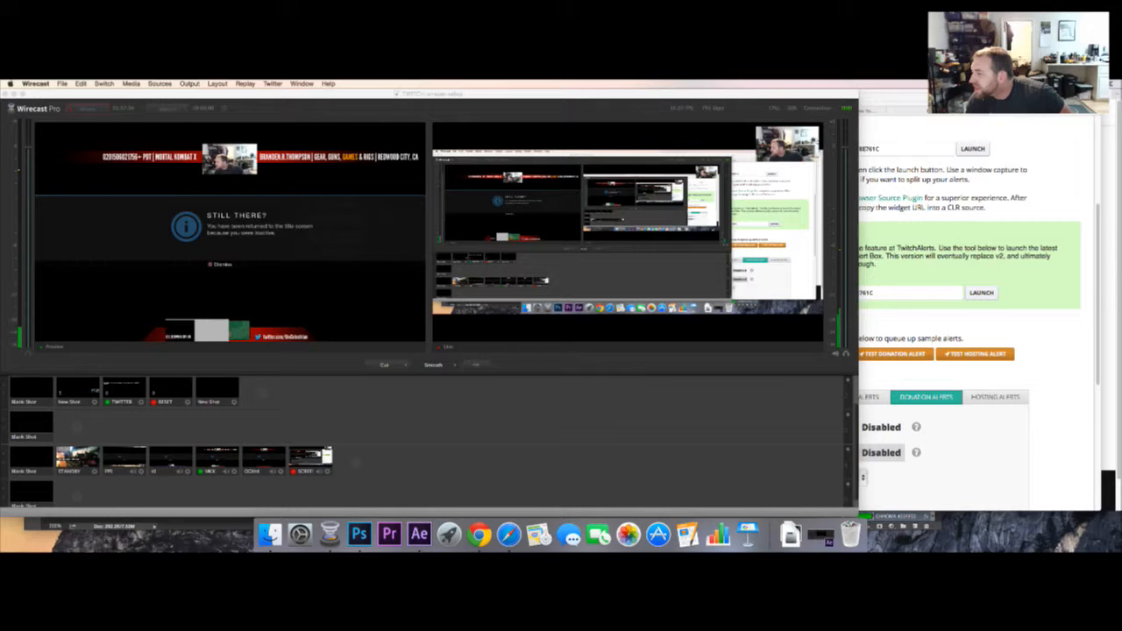
drag(1121, 98, 302, 95)
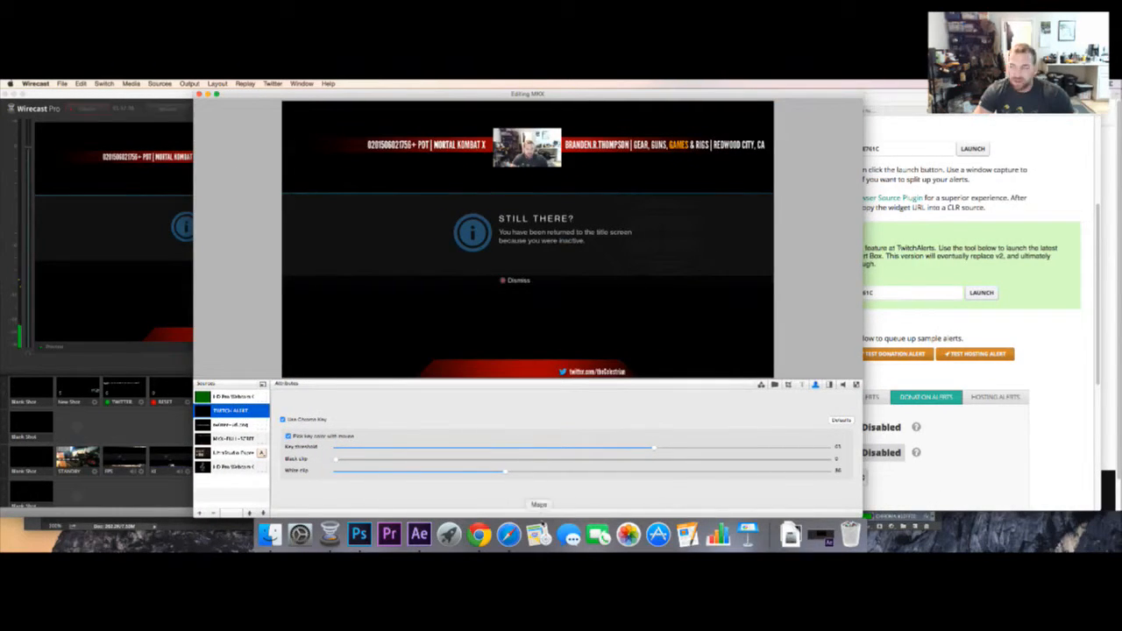
- Queue another sample donation alert in Safari and return to Wirecast's MKX shot editor to watch for it
click(1073, 457)
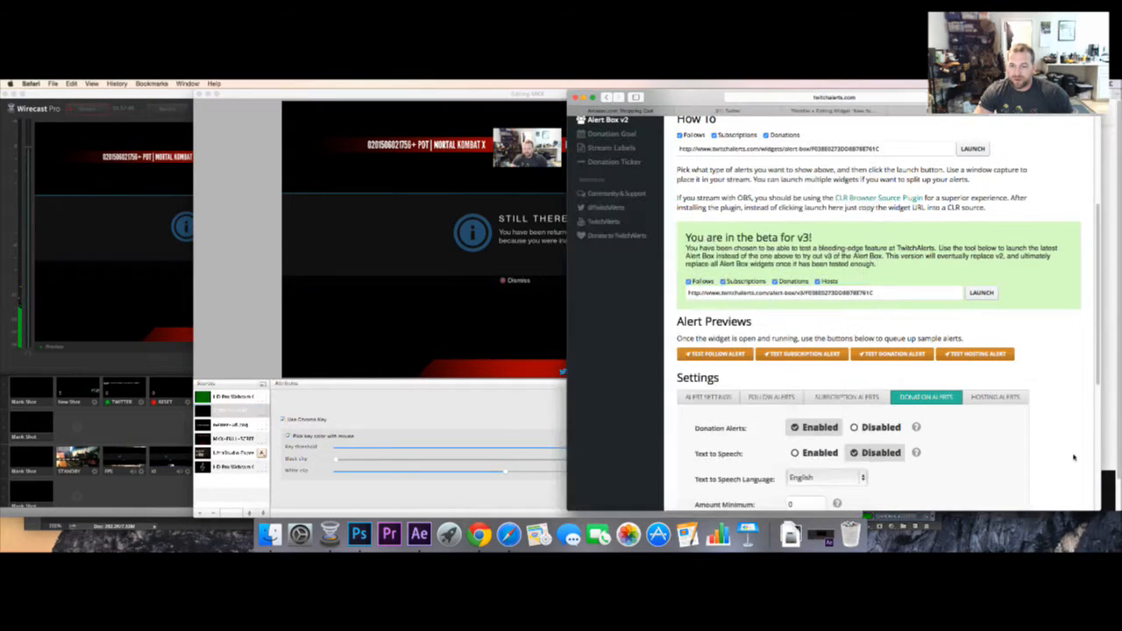
click(892, 354)
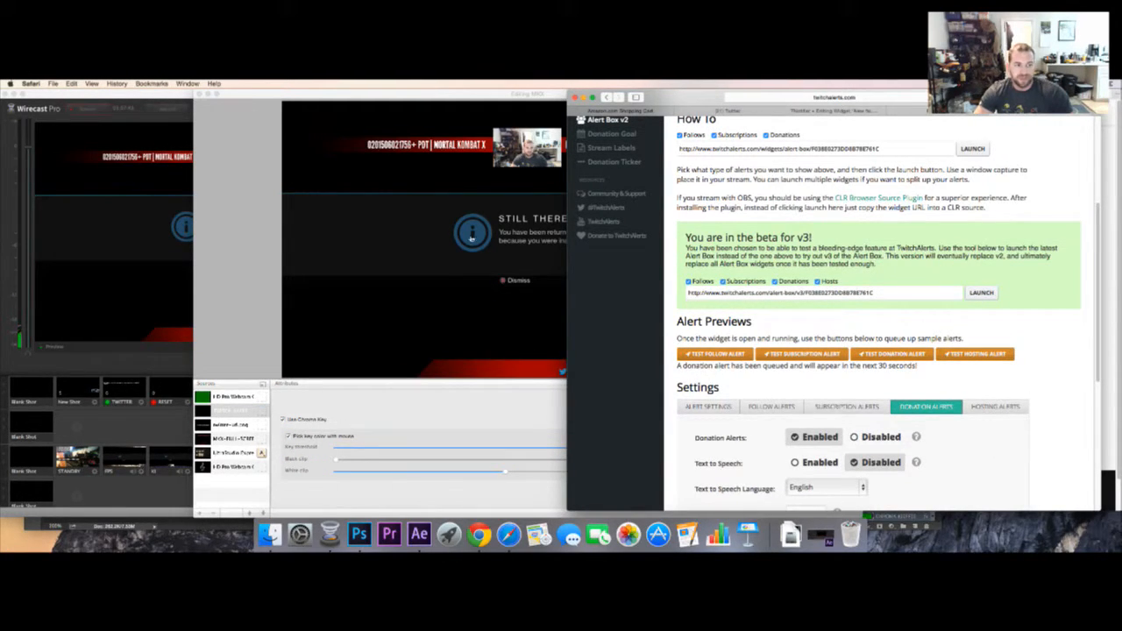
click(196, 163)
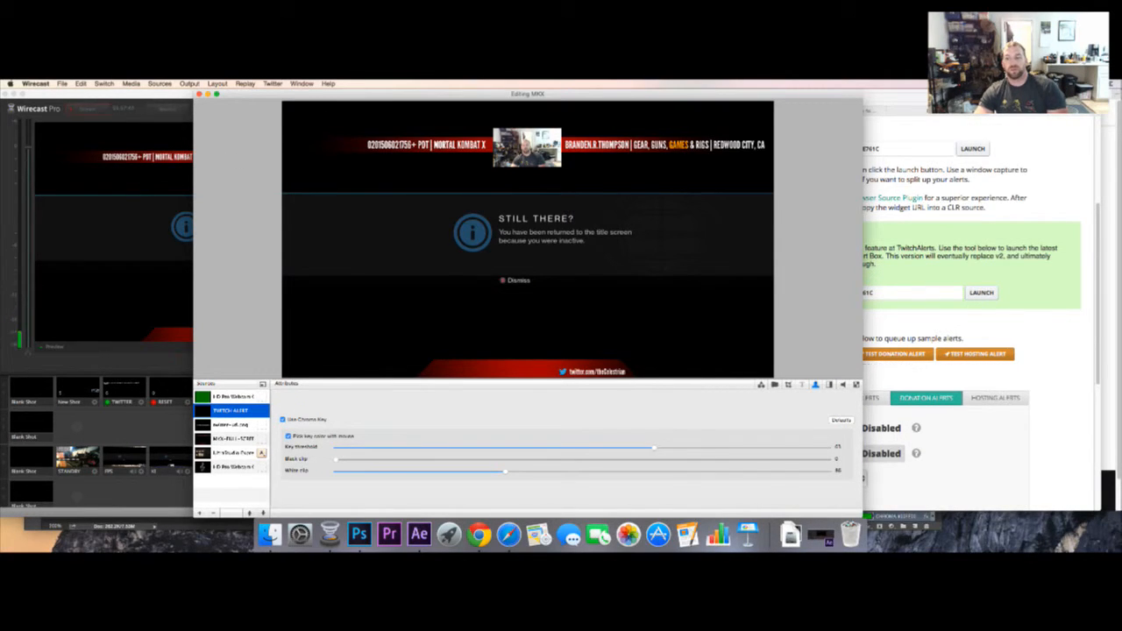
- Read the chat on the Twitch dashboard in Safari, and return to Wirecast's main window
click(1099, 357)
click(1108, 357)
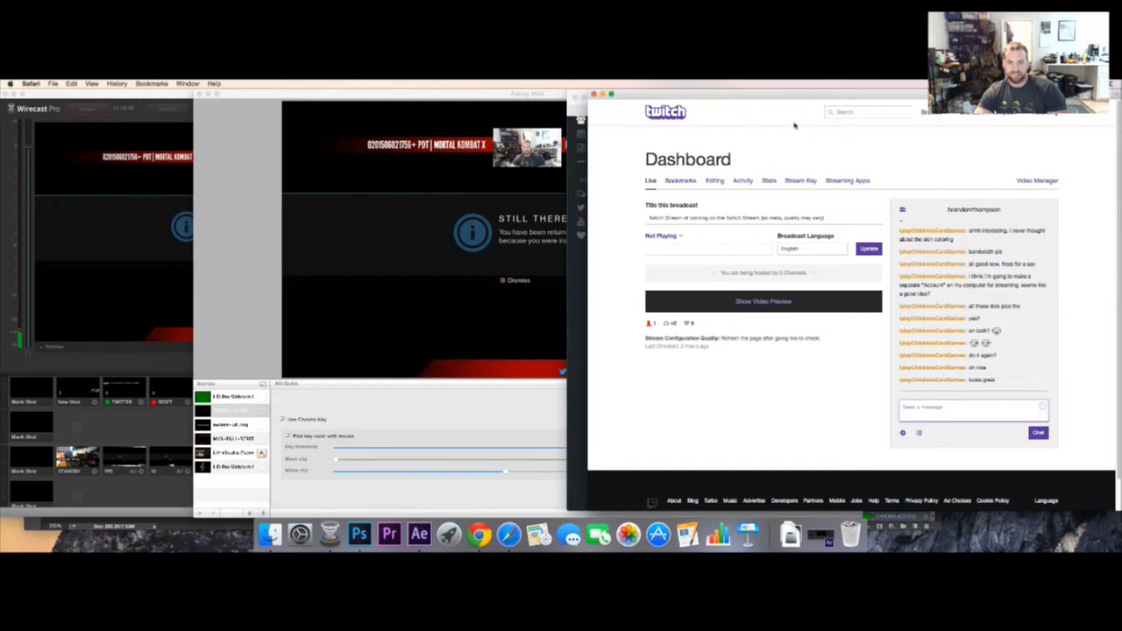
click(263, 355)
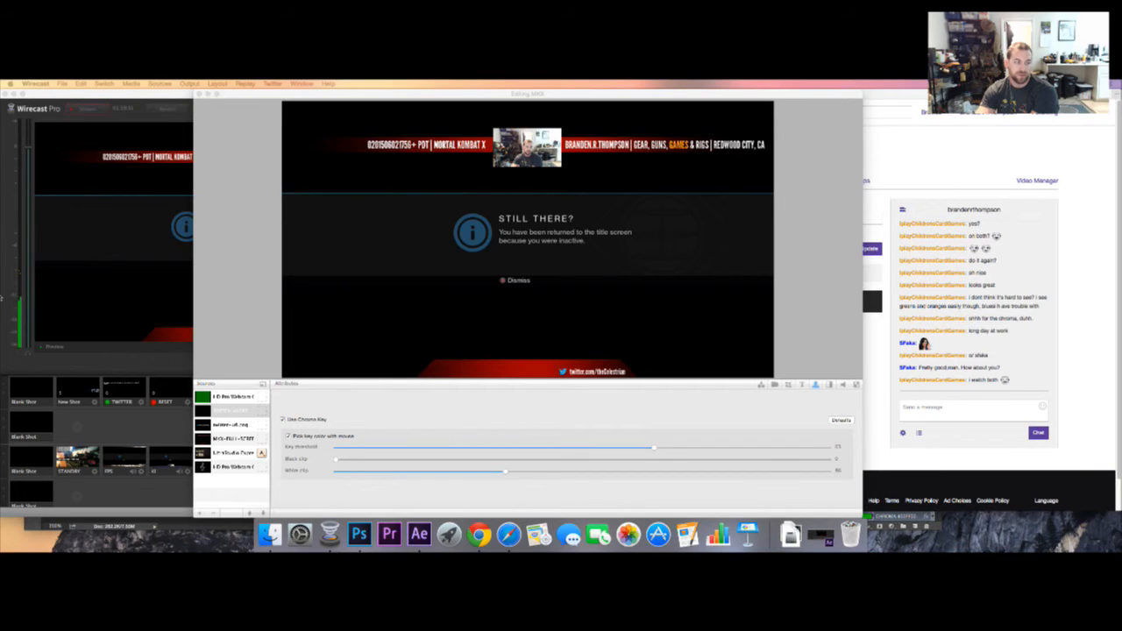
click(97, 295)
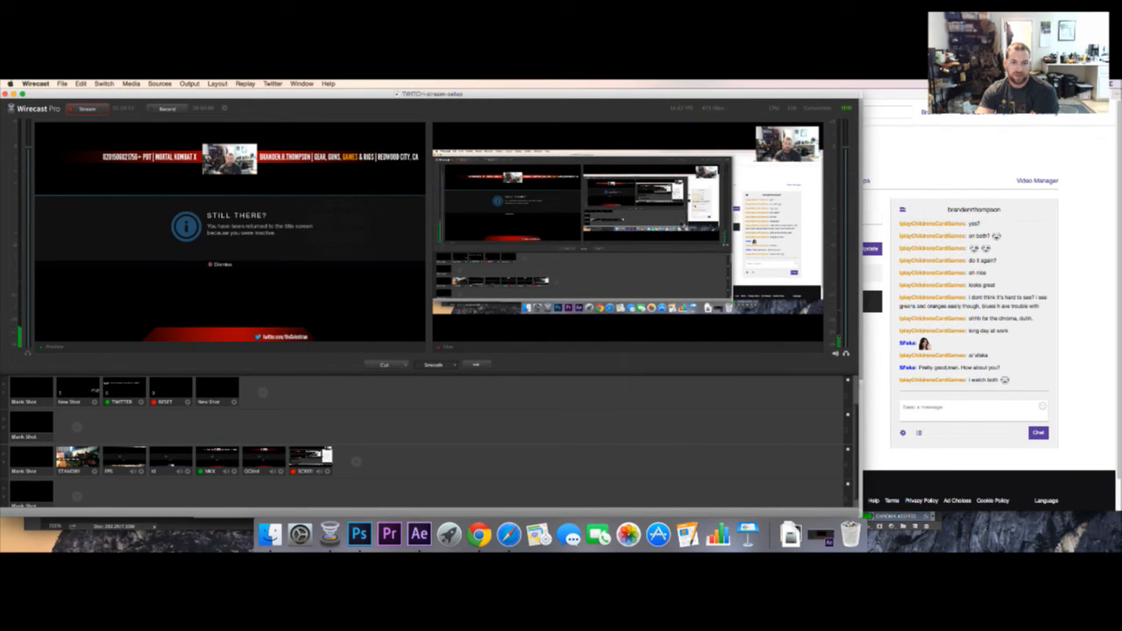